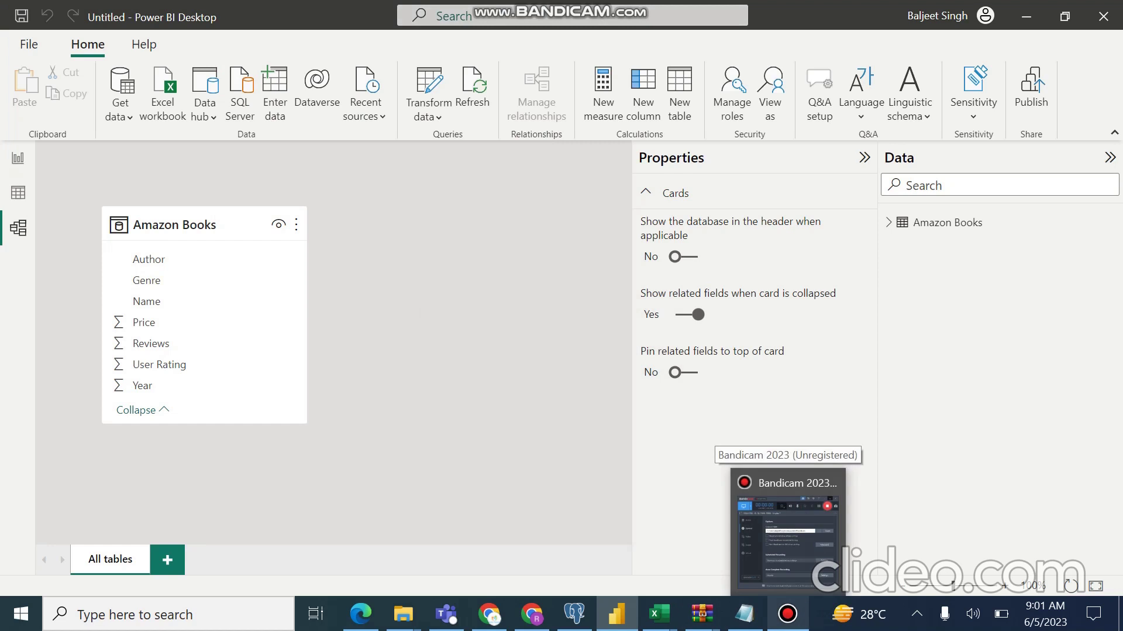
left_click(788, 529)
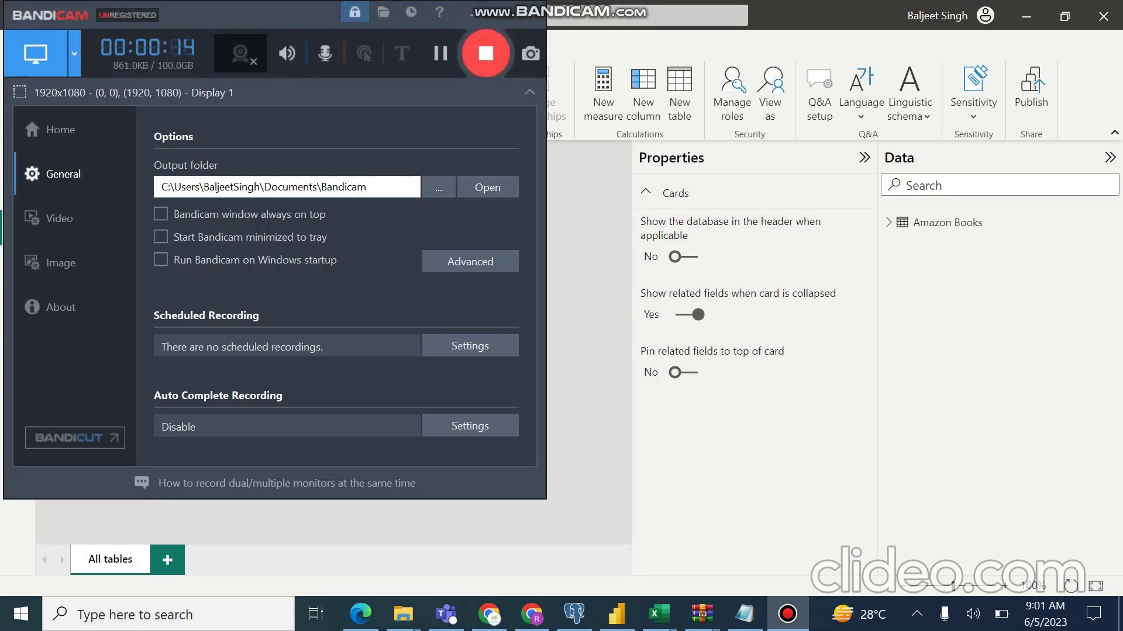
left_click(501, 13)
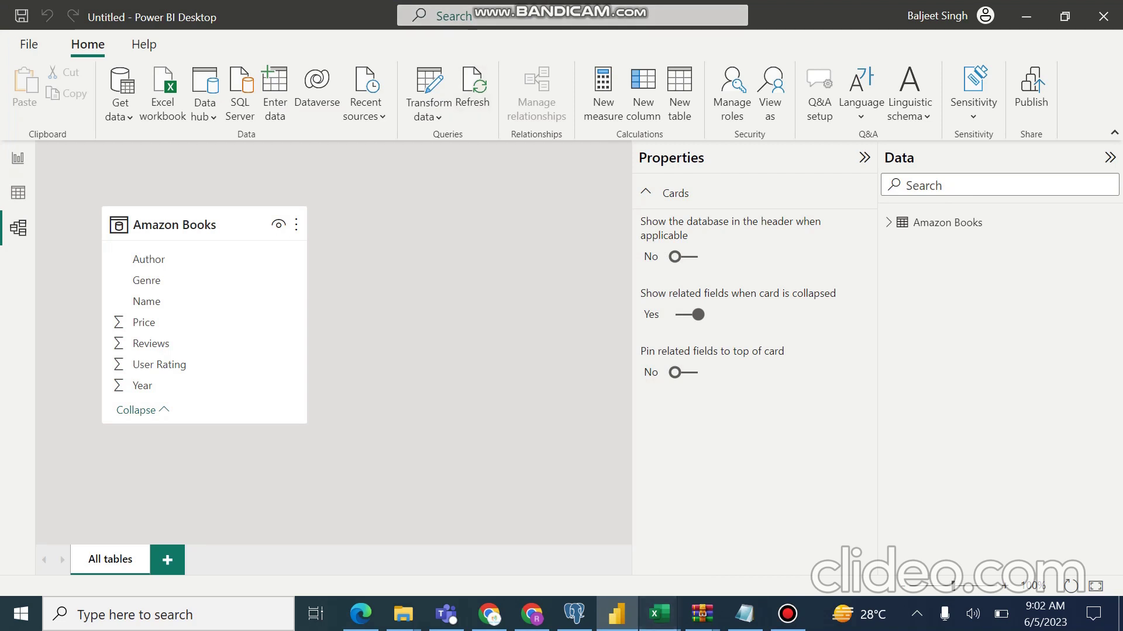
Switch to the honeyproduction workbook in Excel and examine its columns and rows from the first record to the last.
left_click(659, 614)
left_click(753, 532)
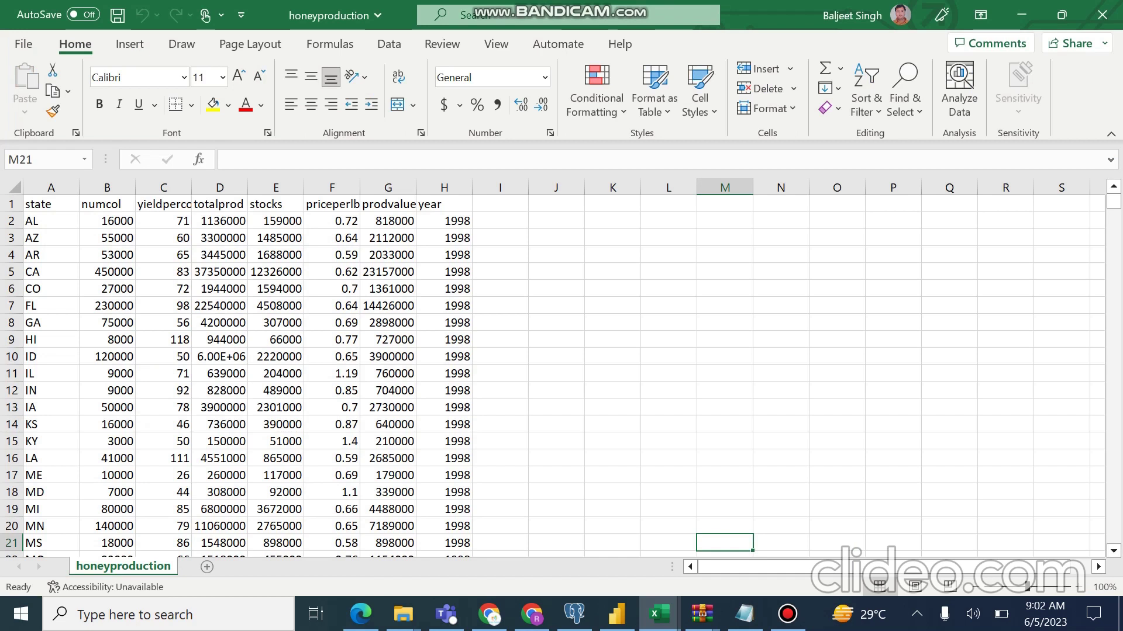
scroll(561, 374, "down", 3)
scroll(561, 374, "down", 1)
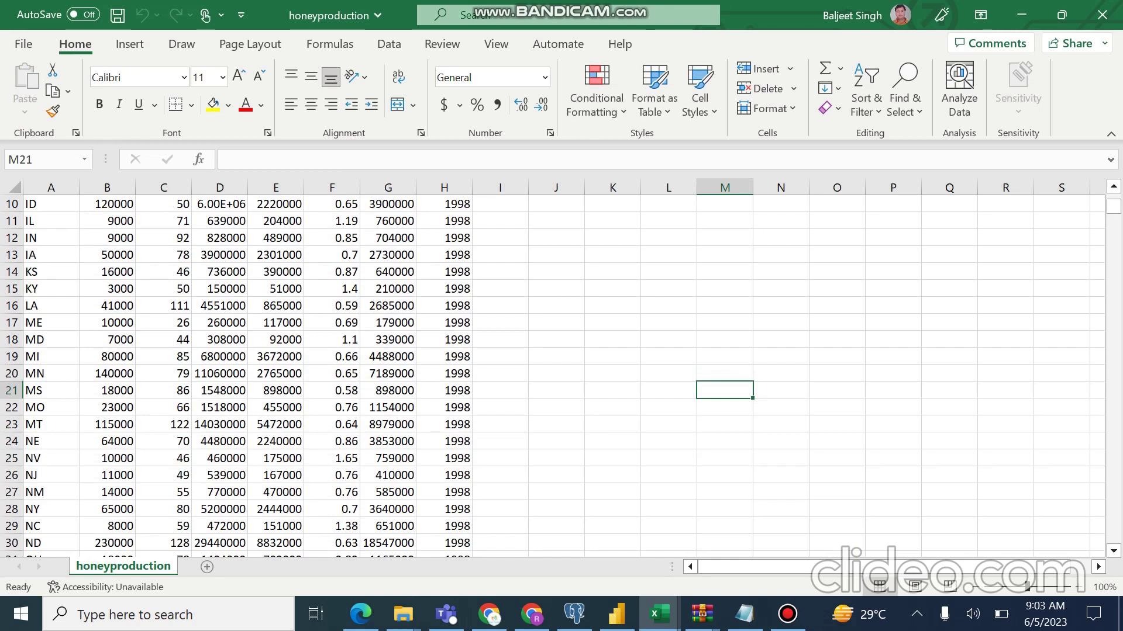
scroll(556, 375, "up", 3)
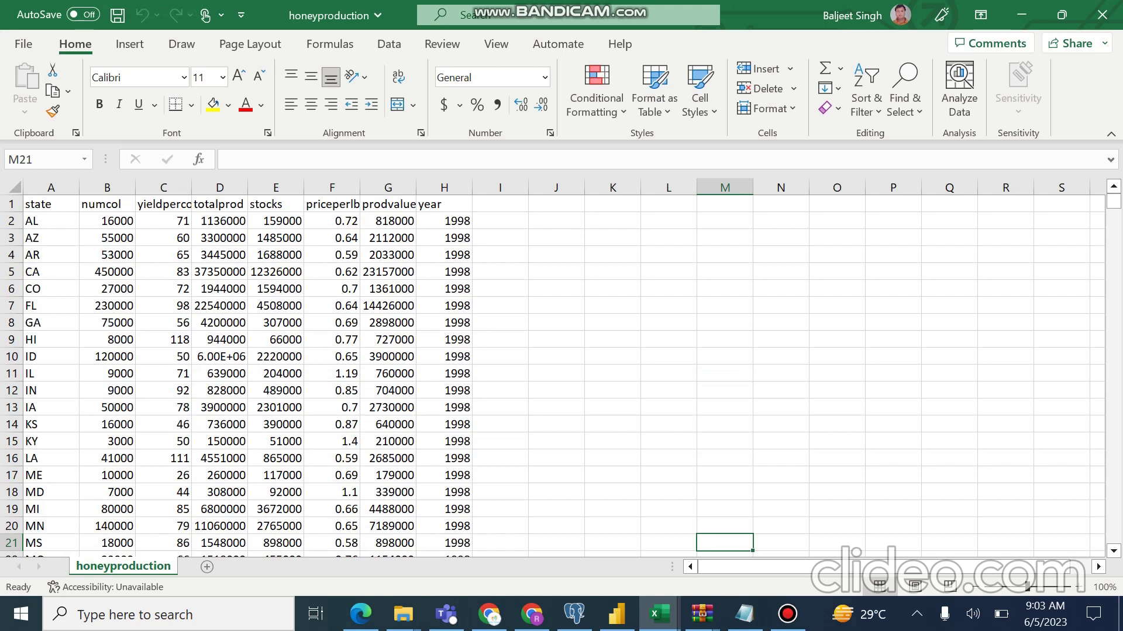
scroll(555, 374, "down", 20)
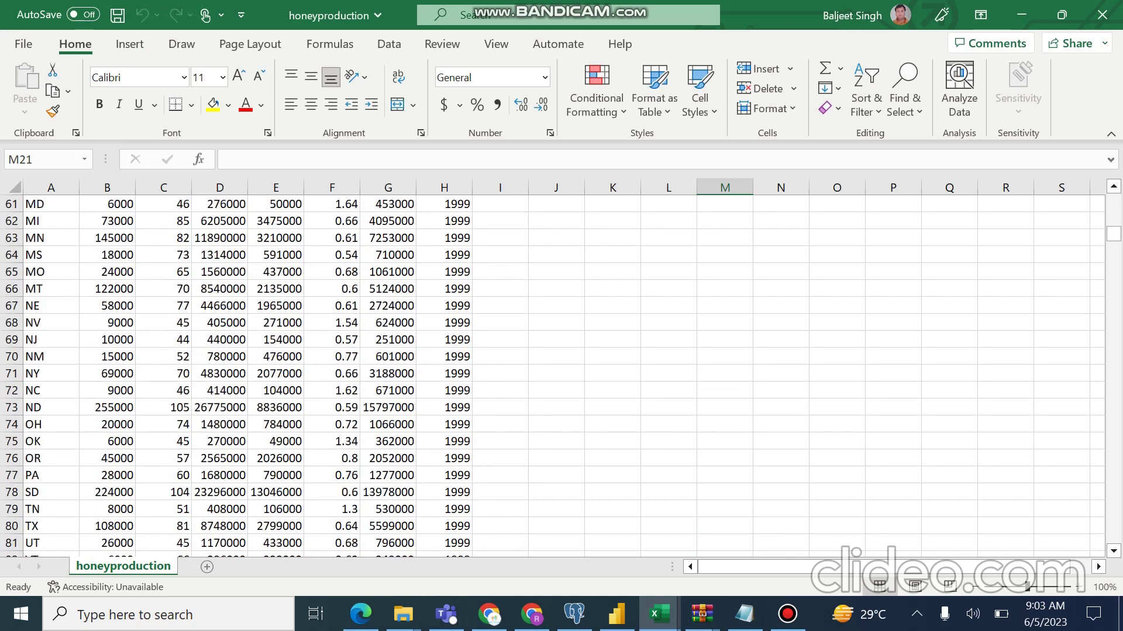
left_click_drag(1113, 243, 1113, 536)
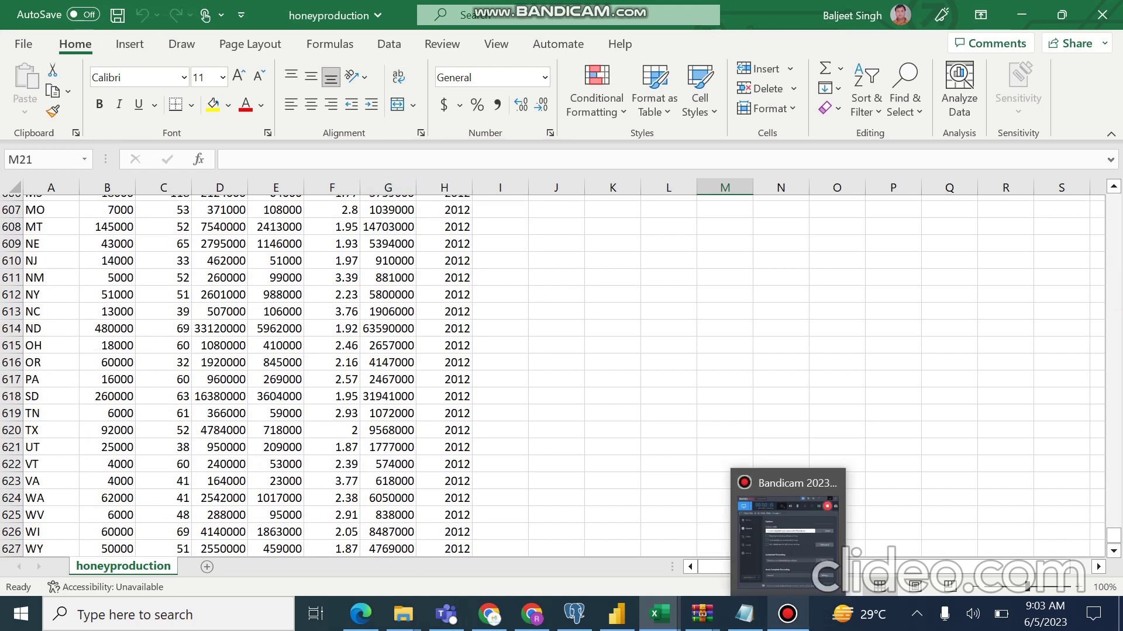
Switch to Power BI Desktop and import the honeyproduction file from the Connect to Datasets folder as a Text/CSV source.
mouse_move(617, 614)
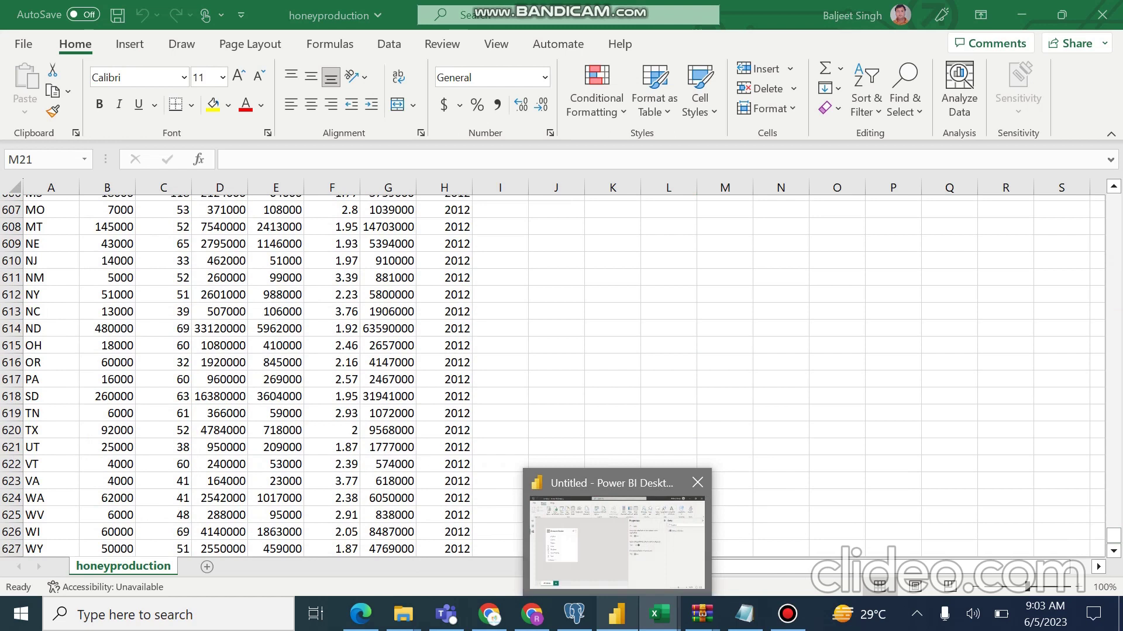
left_click(617, 540)
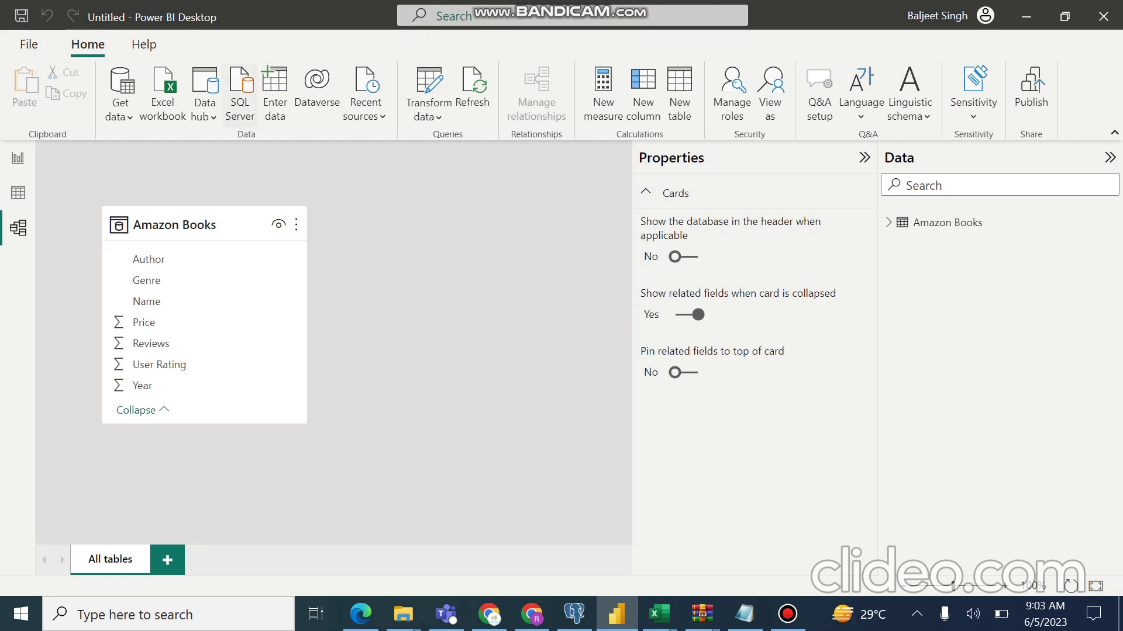
left_click(120, 108)
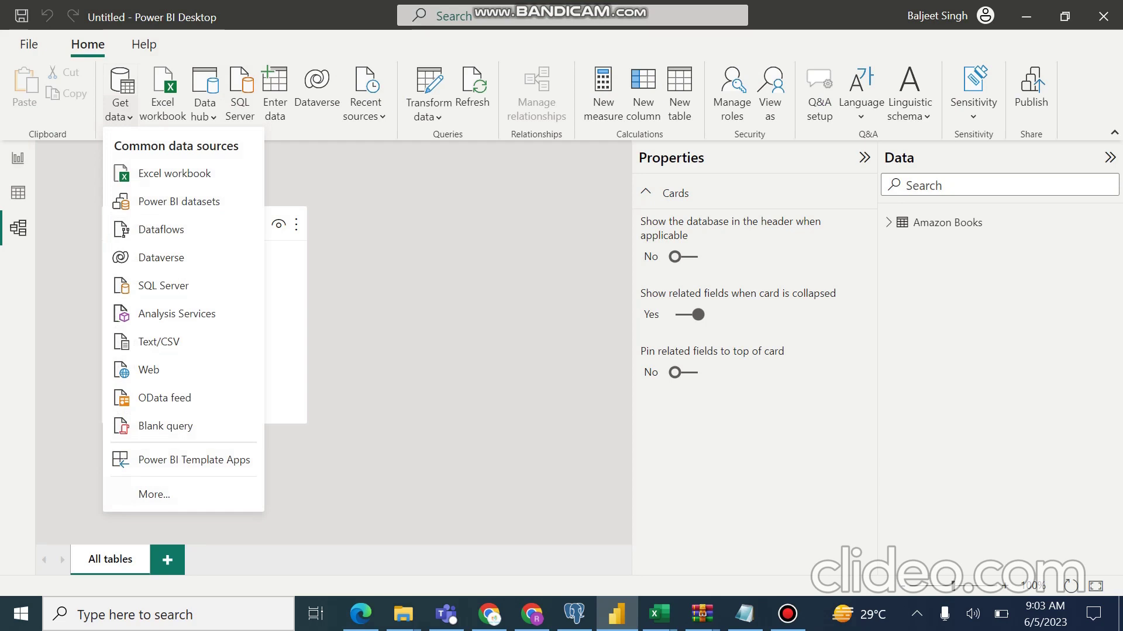
left_click(158, 341)
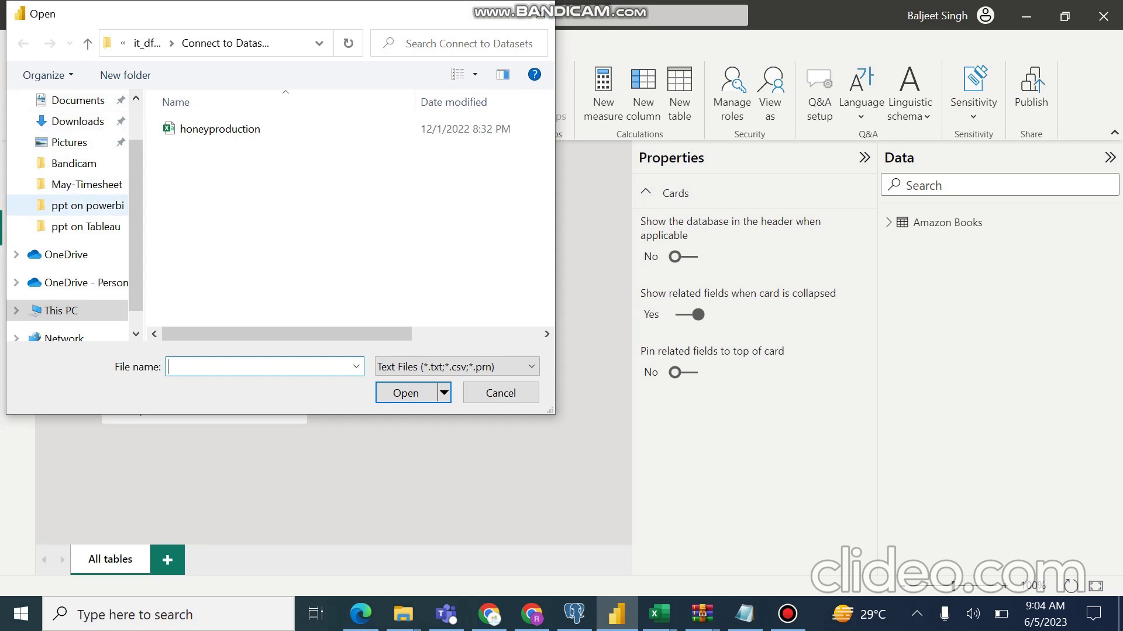
left_click(88, 205)
left_click(220, 129)
left_click(406, 392)
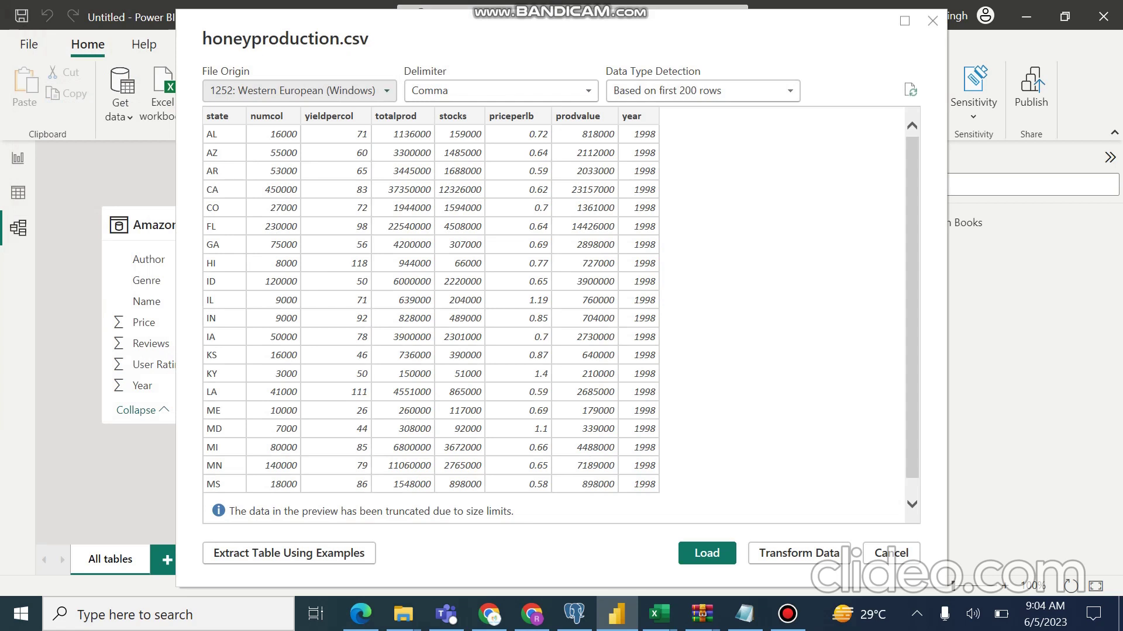
Check the file origin, delimiter and data type detection choices for honeyproduction.csv, and load the data into the model.
left_click(298, 91)
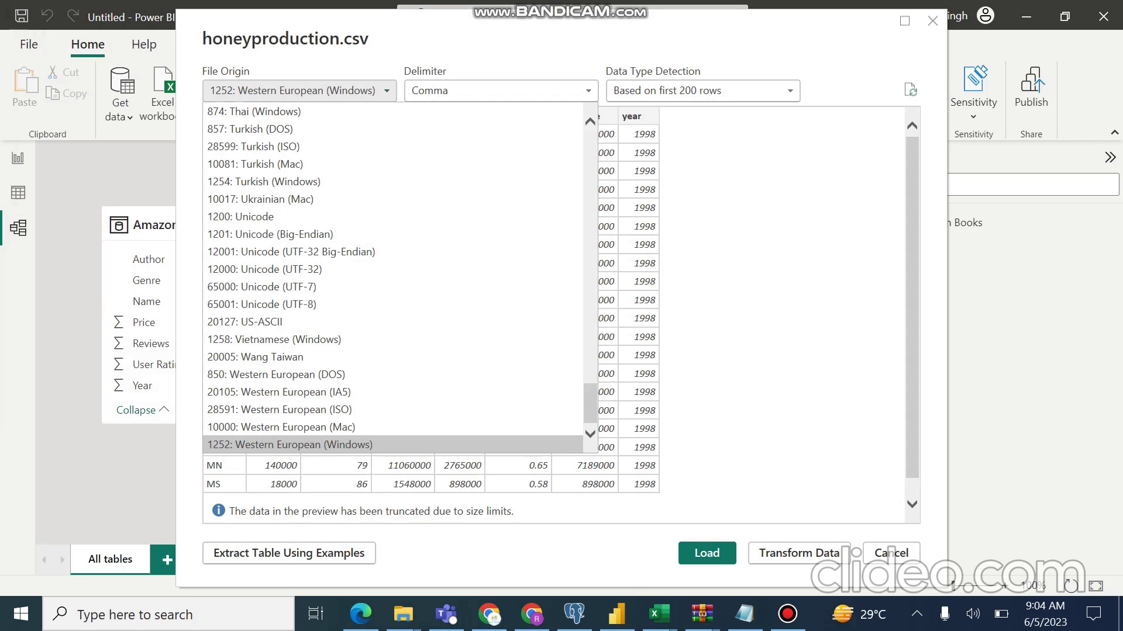
key("Escape")
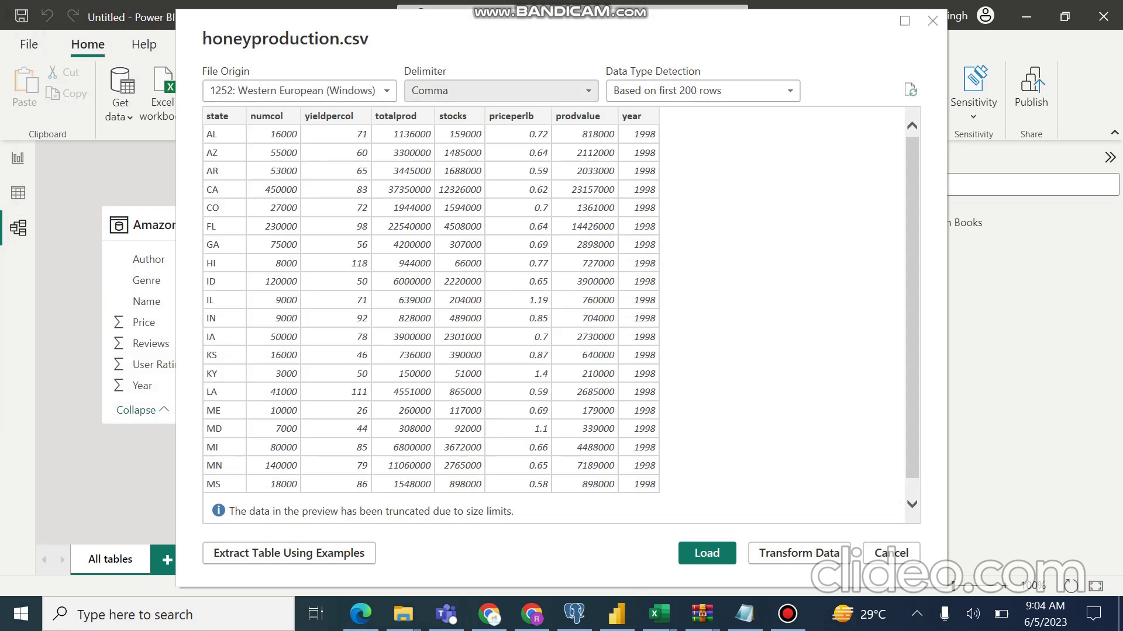
left_click(497, 91)
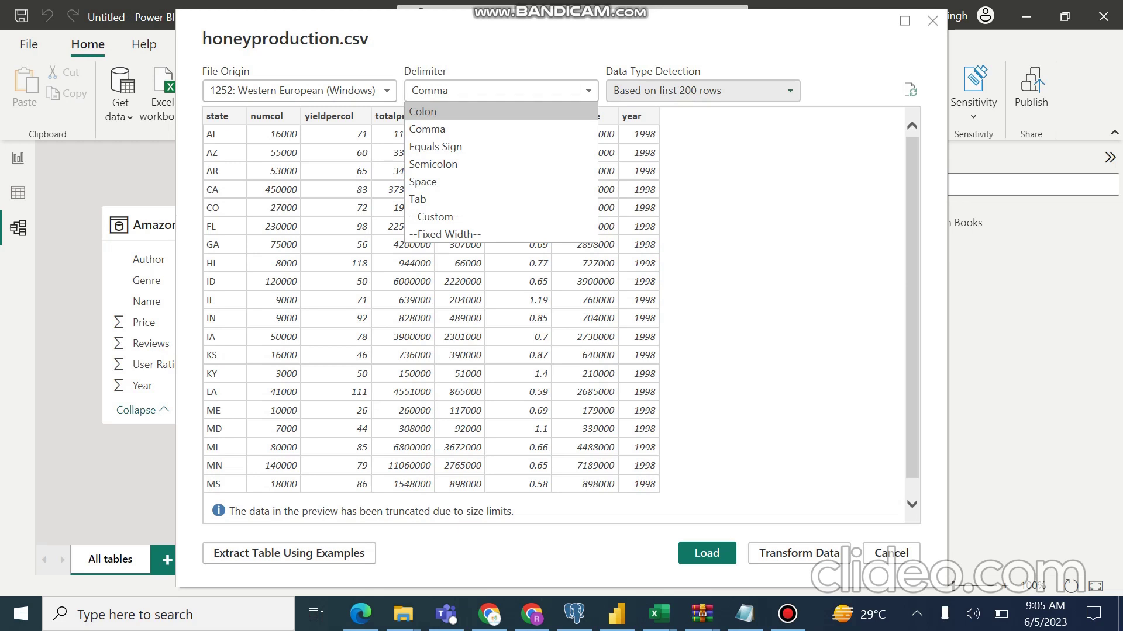
left_click(702, 91)
left_click(702, 91)
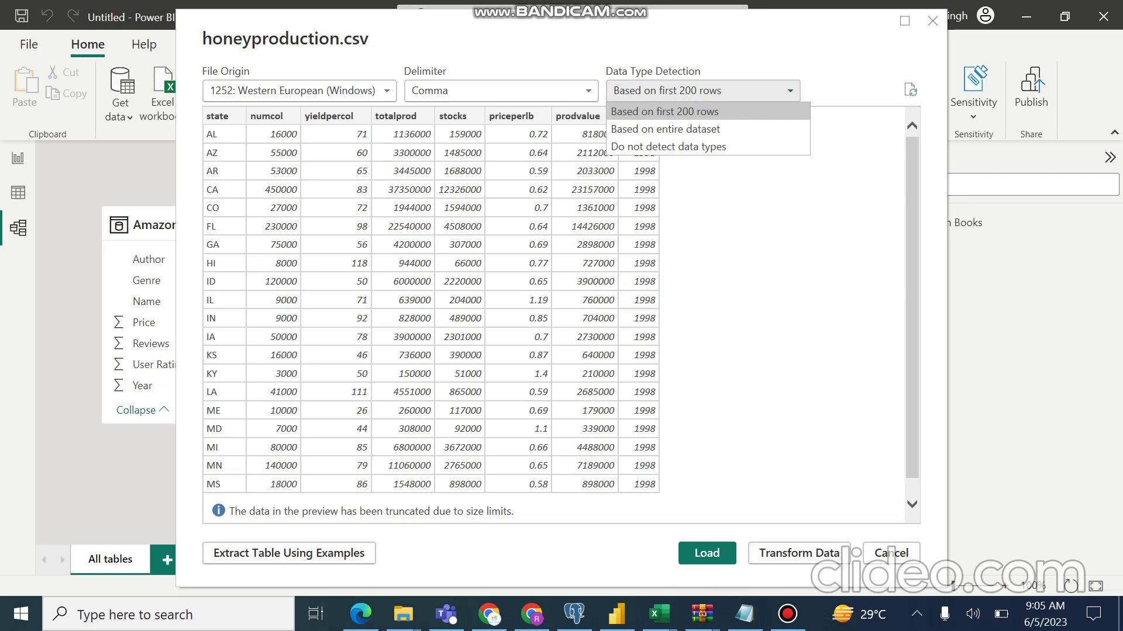
key("Escape")
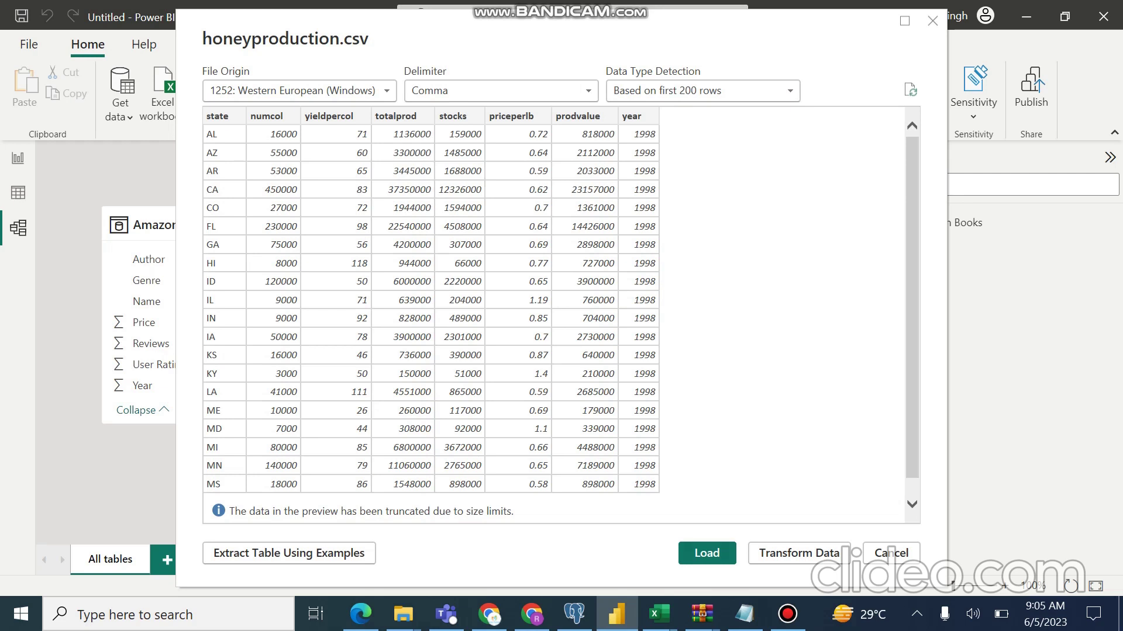
left_click(706, 553)
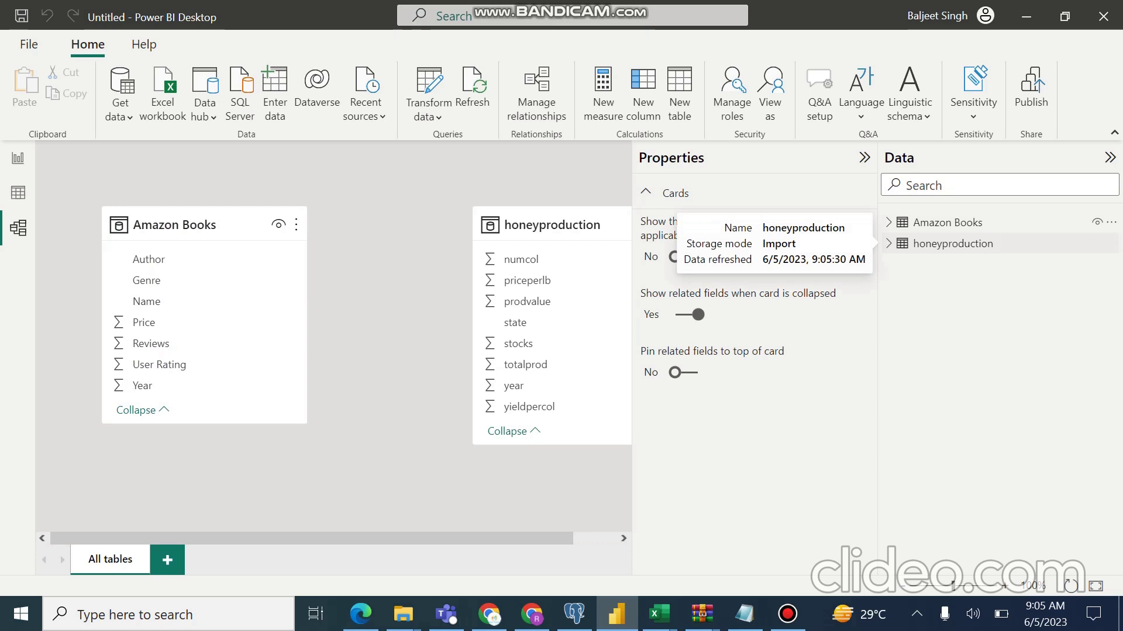
mouse_move(953, 244)
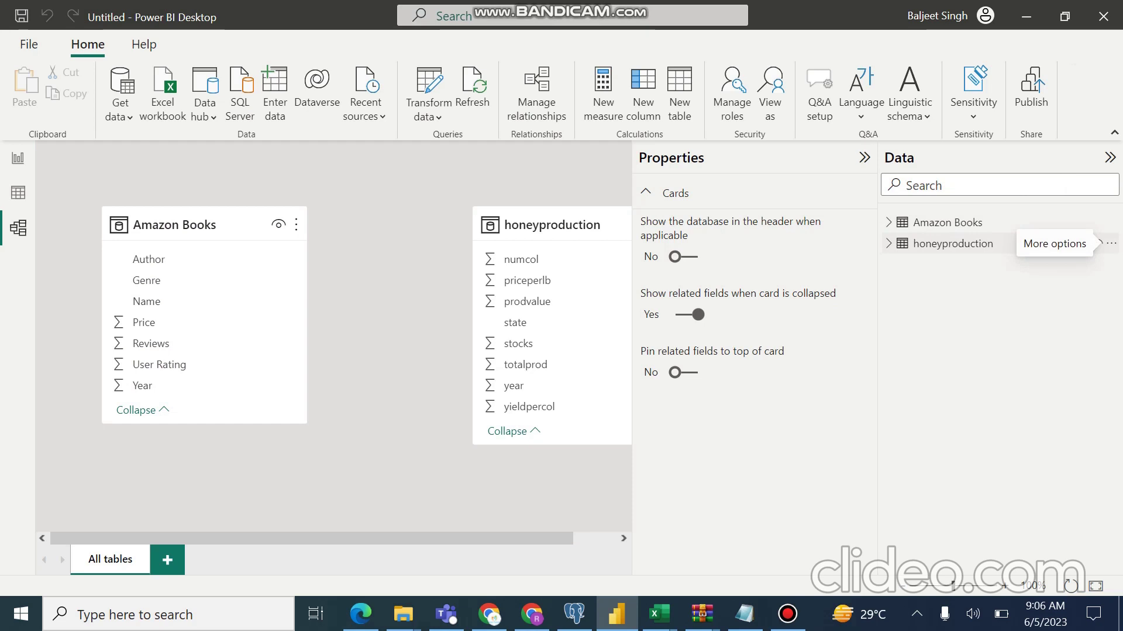
left_click(1109, 244)
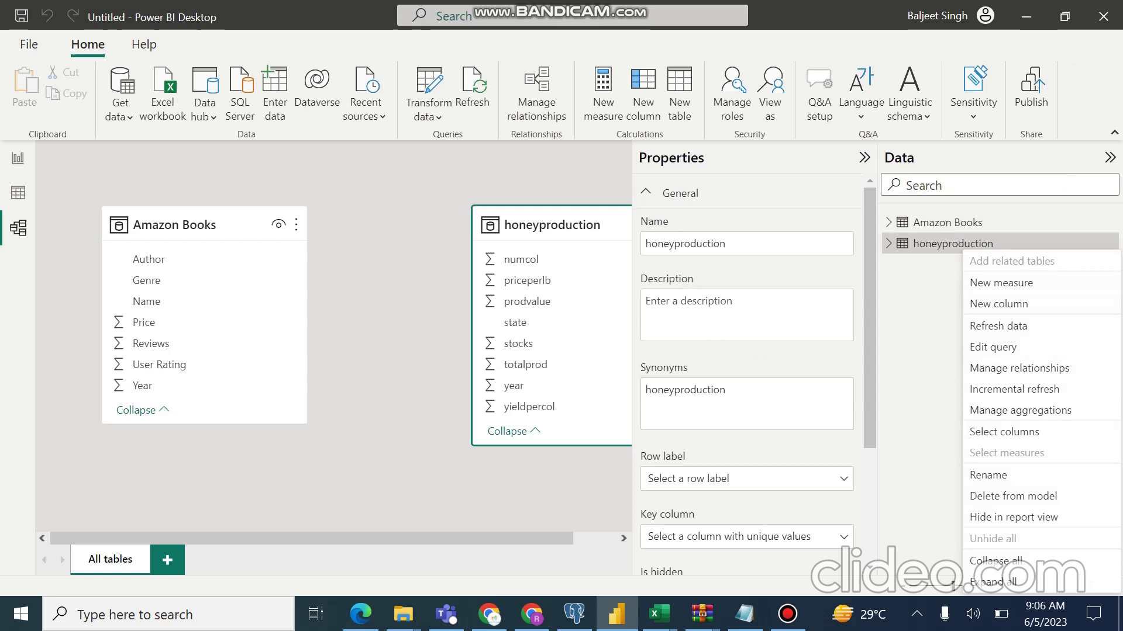
key("Escape")
right_click(938, 243)
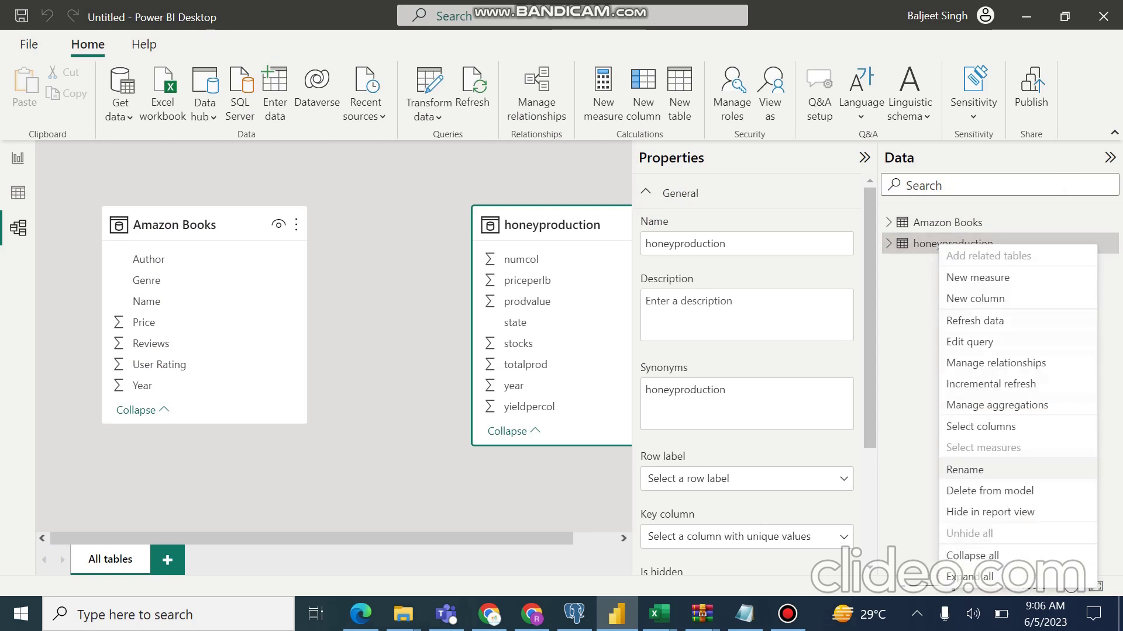
left_click(982, 471)
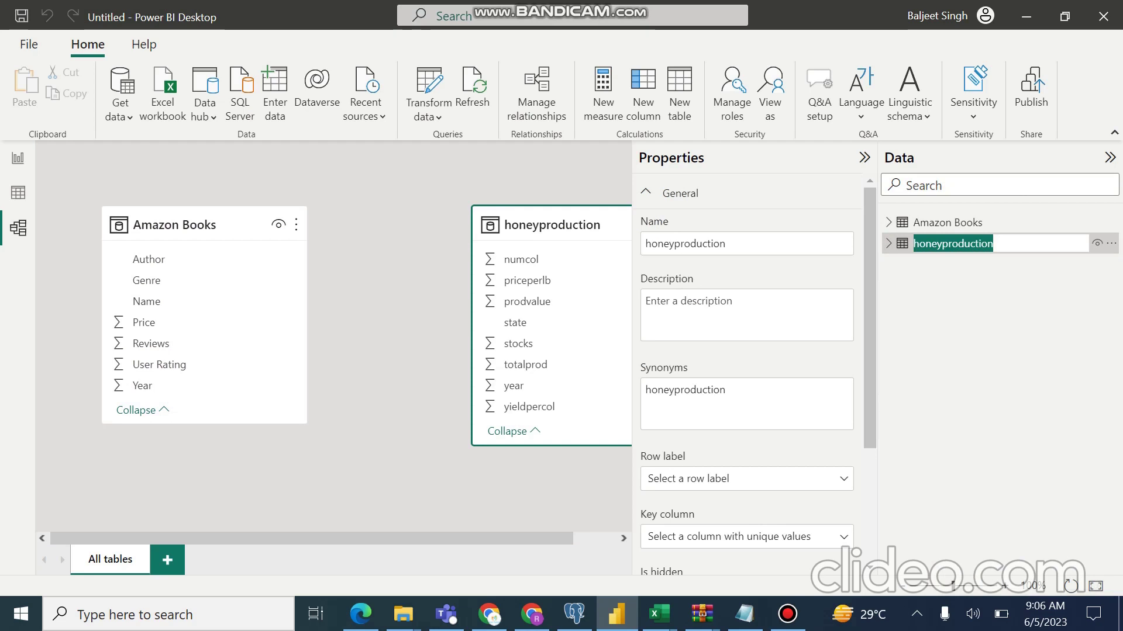
left_click(917, 244)
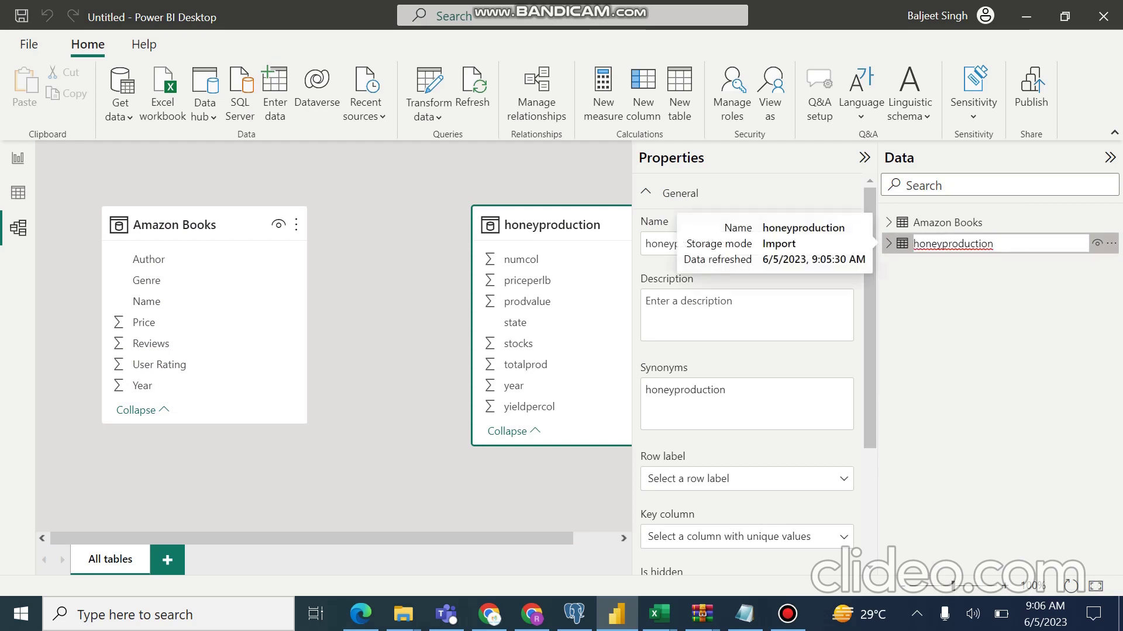
key("Return")
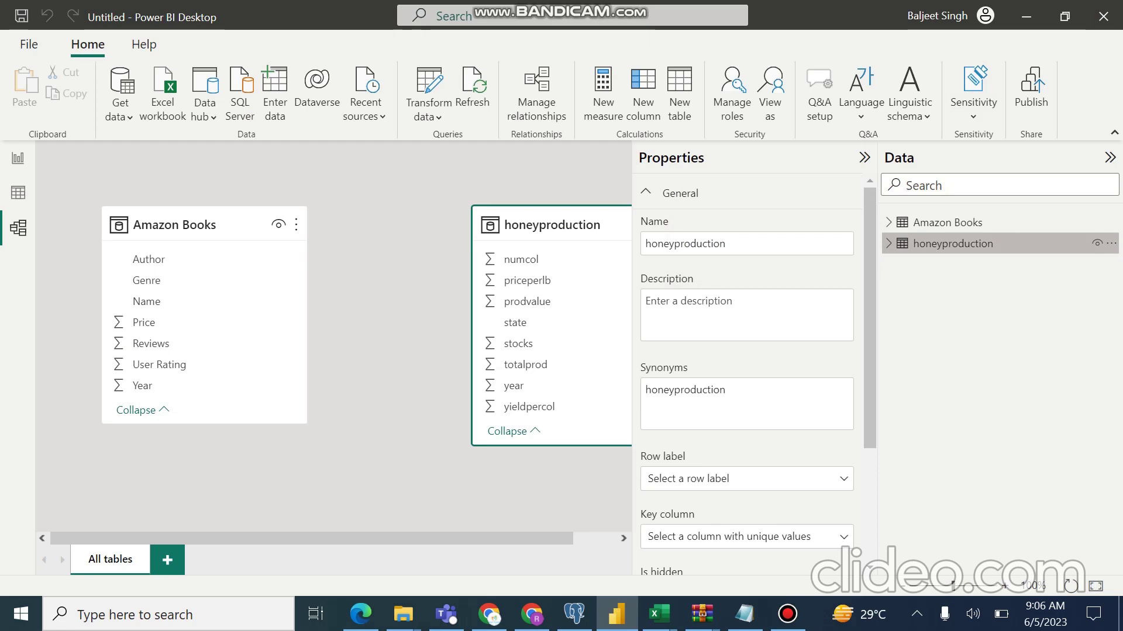
Rename the honeyproduction table as honey Production and collapse the Properties pane.
left_click(1111, 243)
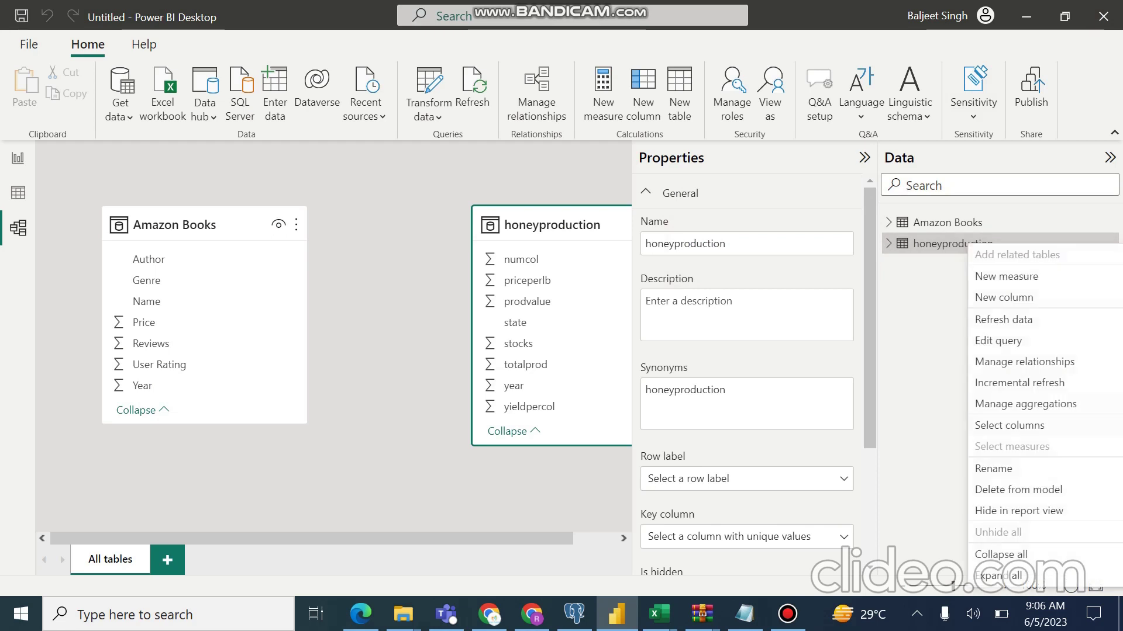
left_click(993, 468)
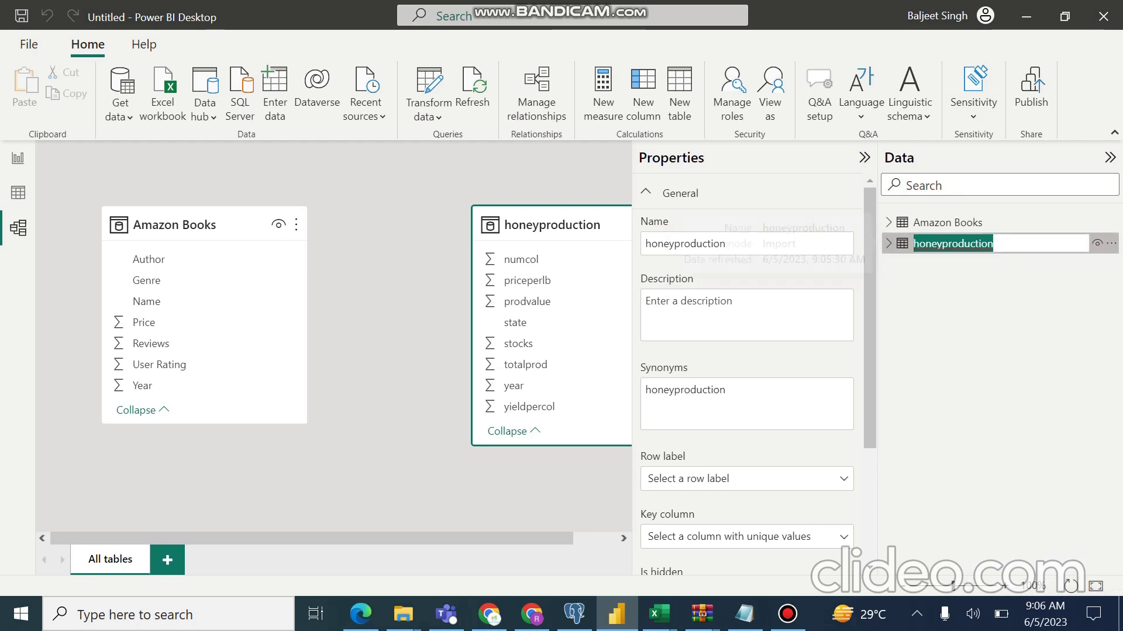
left_click(951, 244)
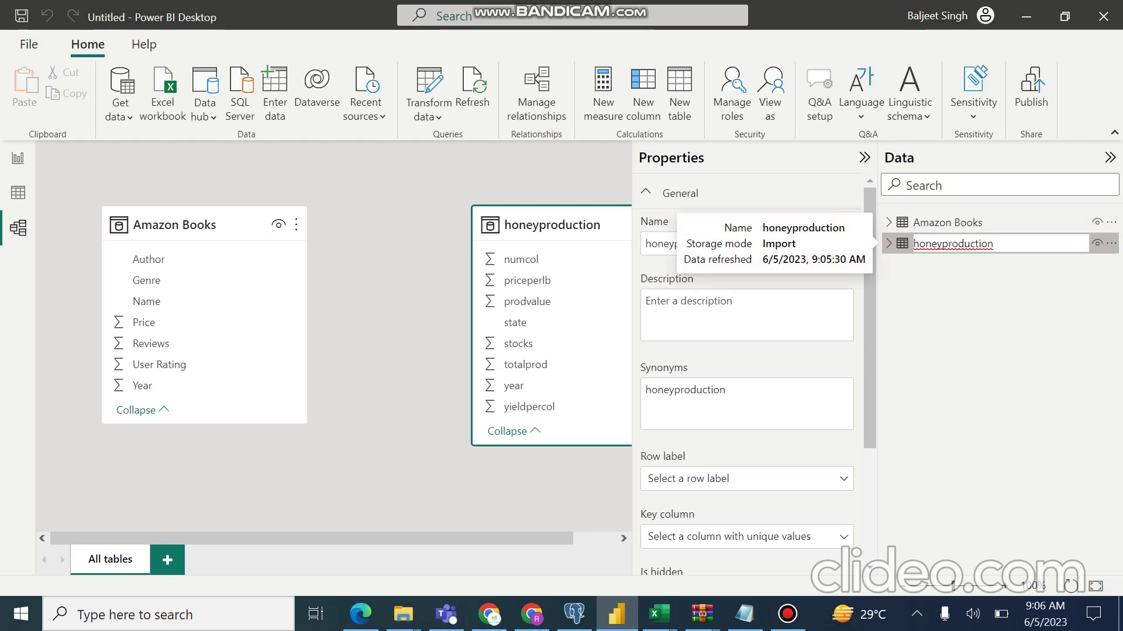
key("BackSpace")
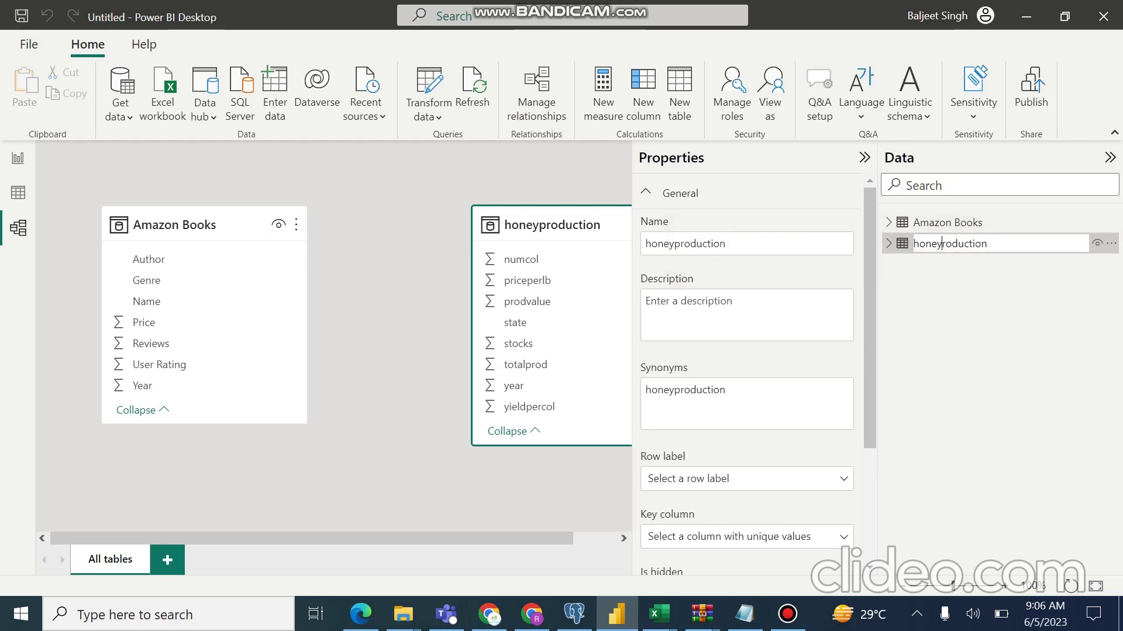
type("P")
key("Return")
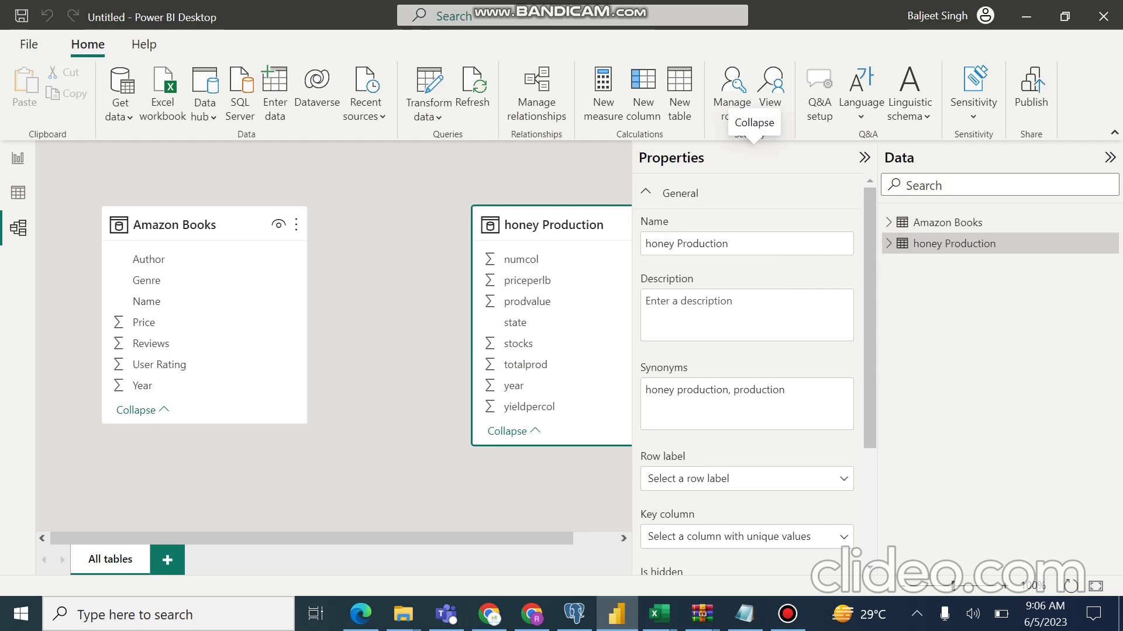
left_click(865, 158)
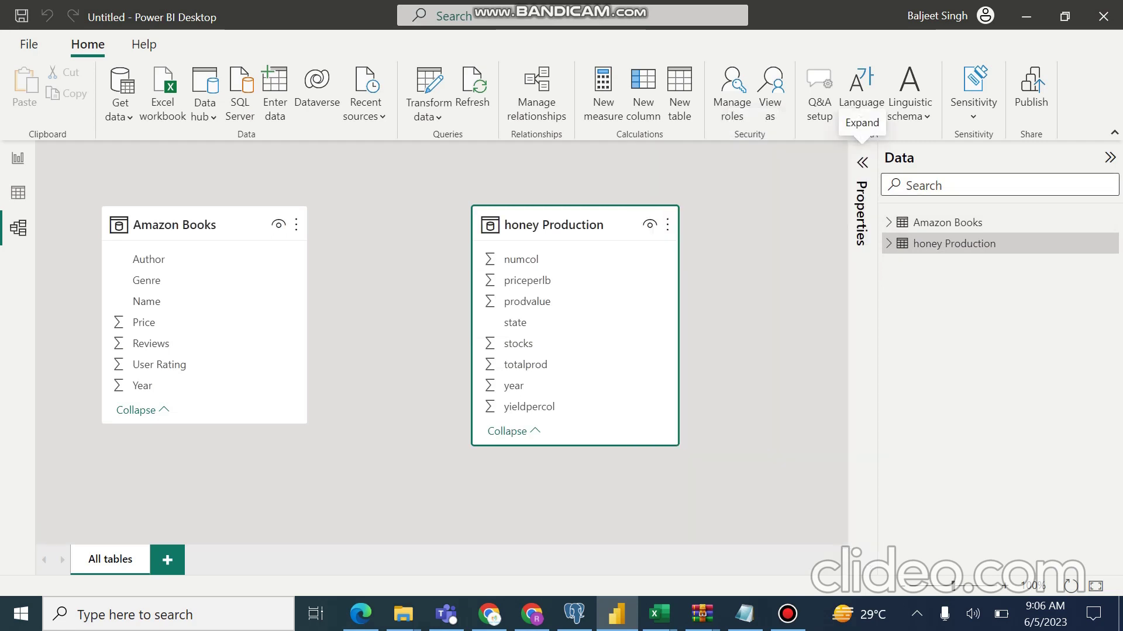
right_click(953, 243)
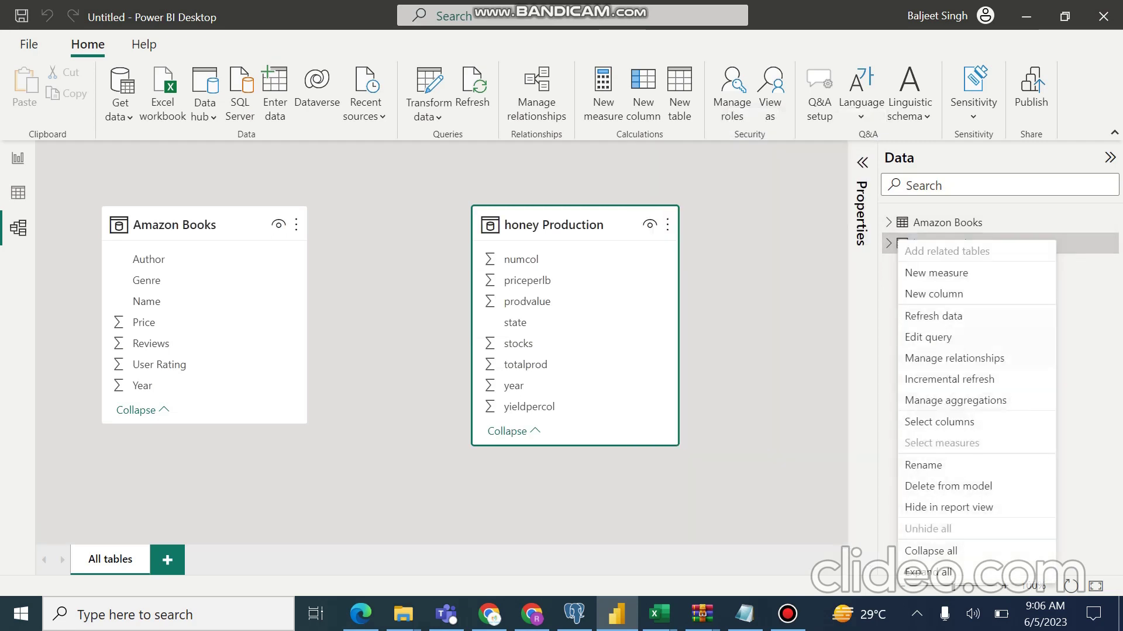
left_click(924, 464)
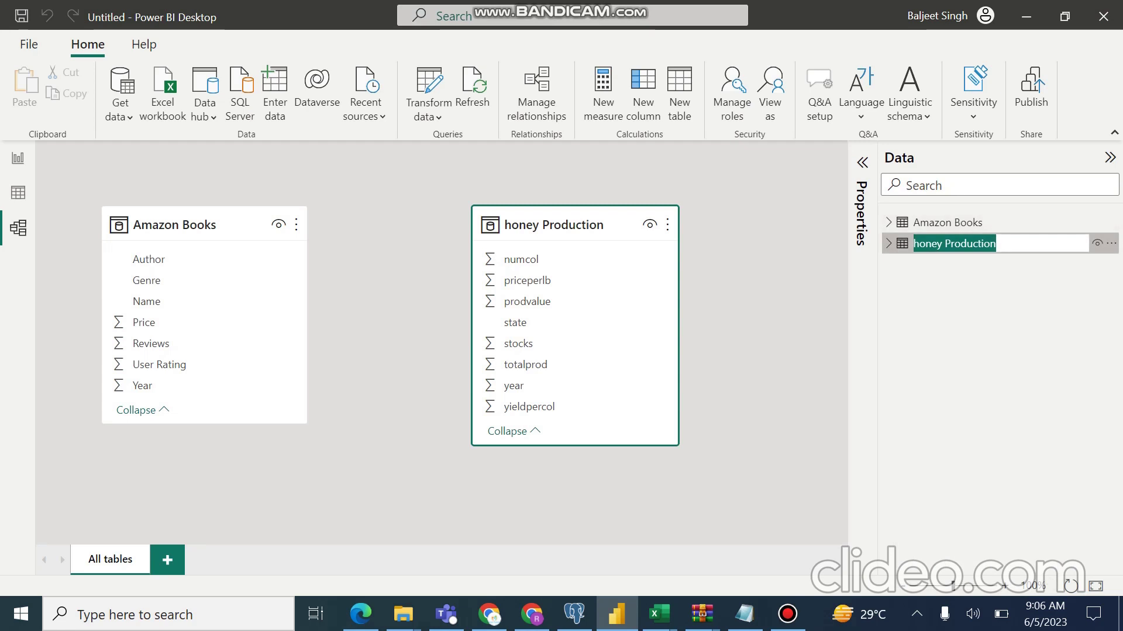
left_click(965, 244)
key("Return")
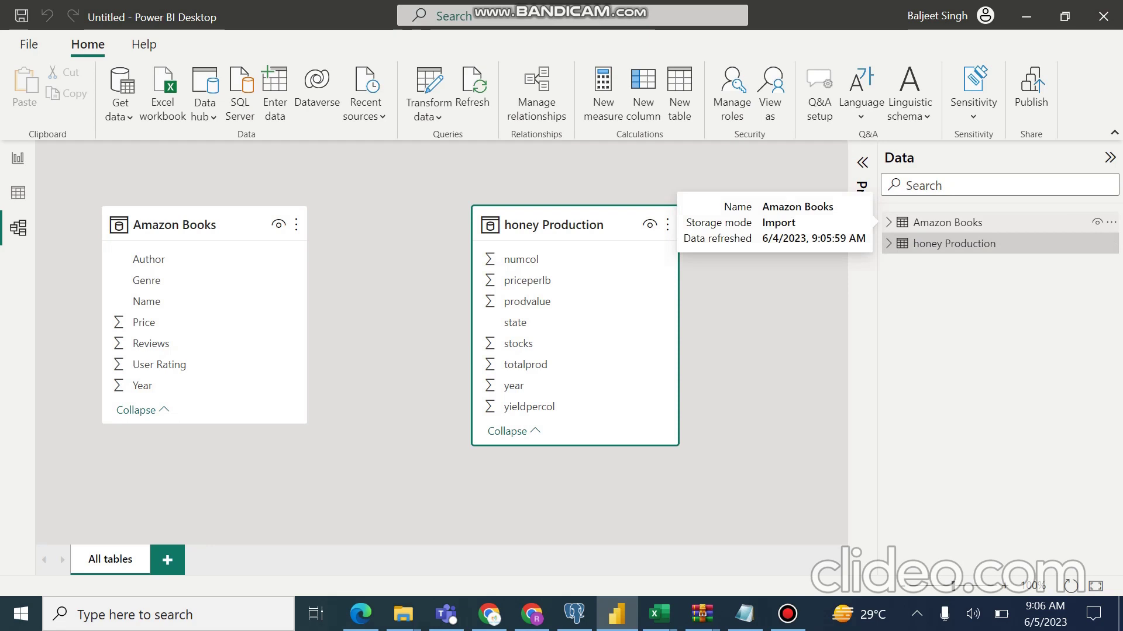
Capitalise the honey table's name as Honey Production and expand its field list in the model.
right_click(965, 245)
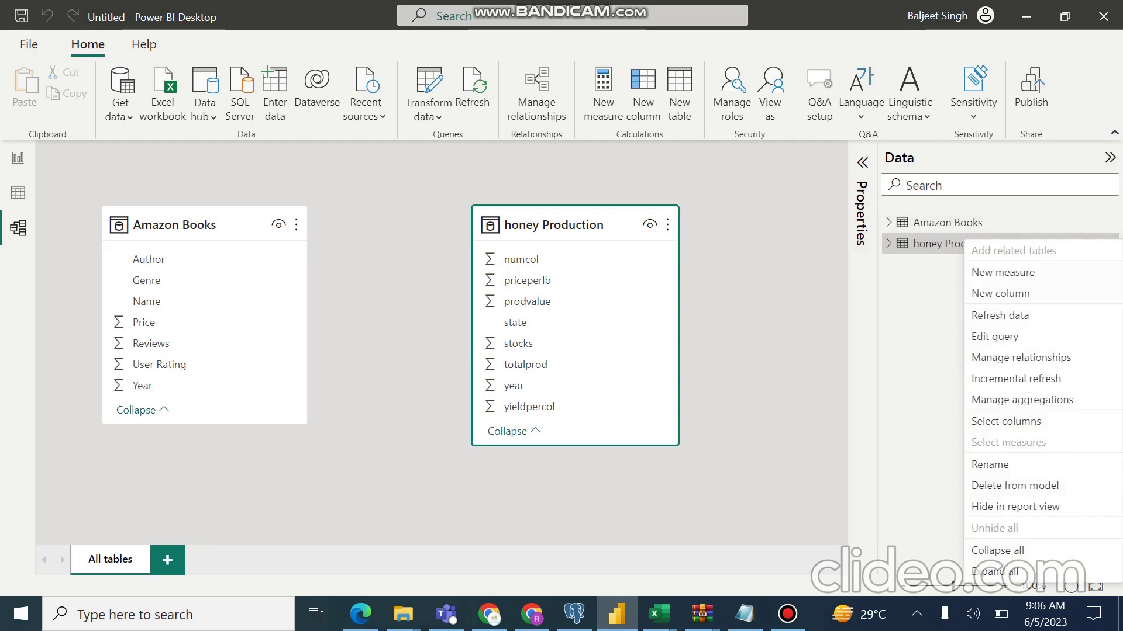
left_click(994, 464)
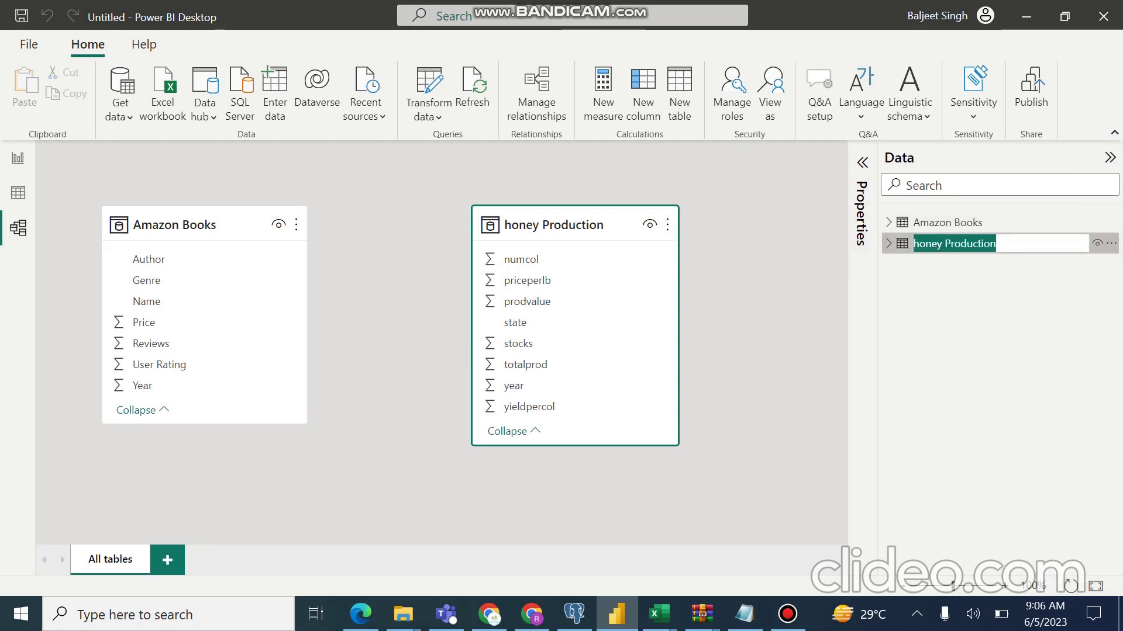
left_click(914, 243)
key("BackSpace")
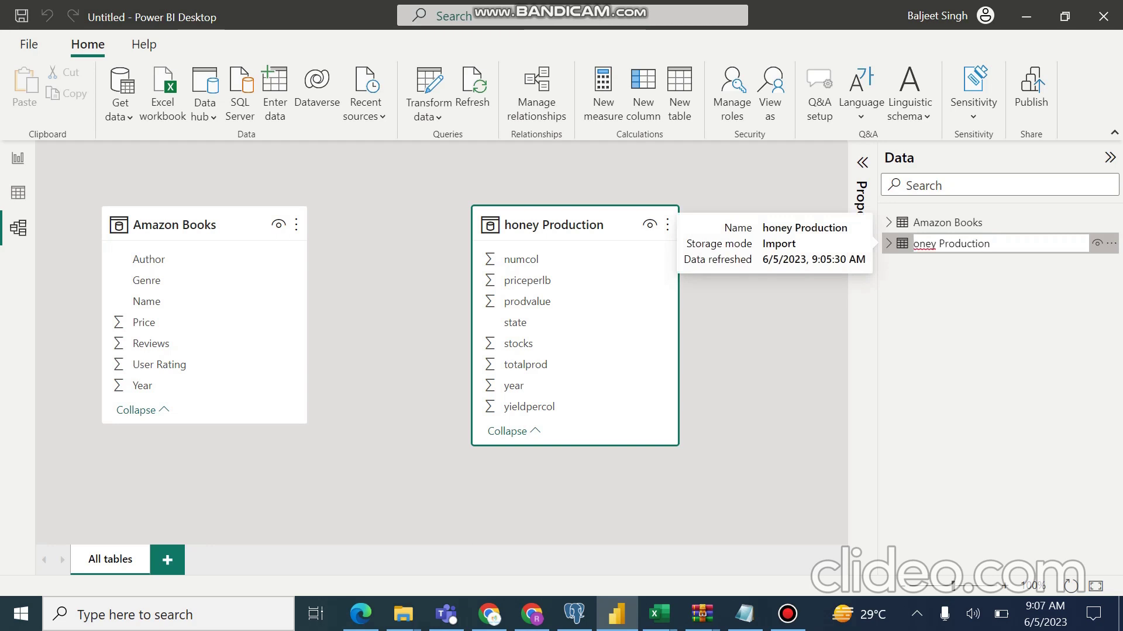
type("H")
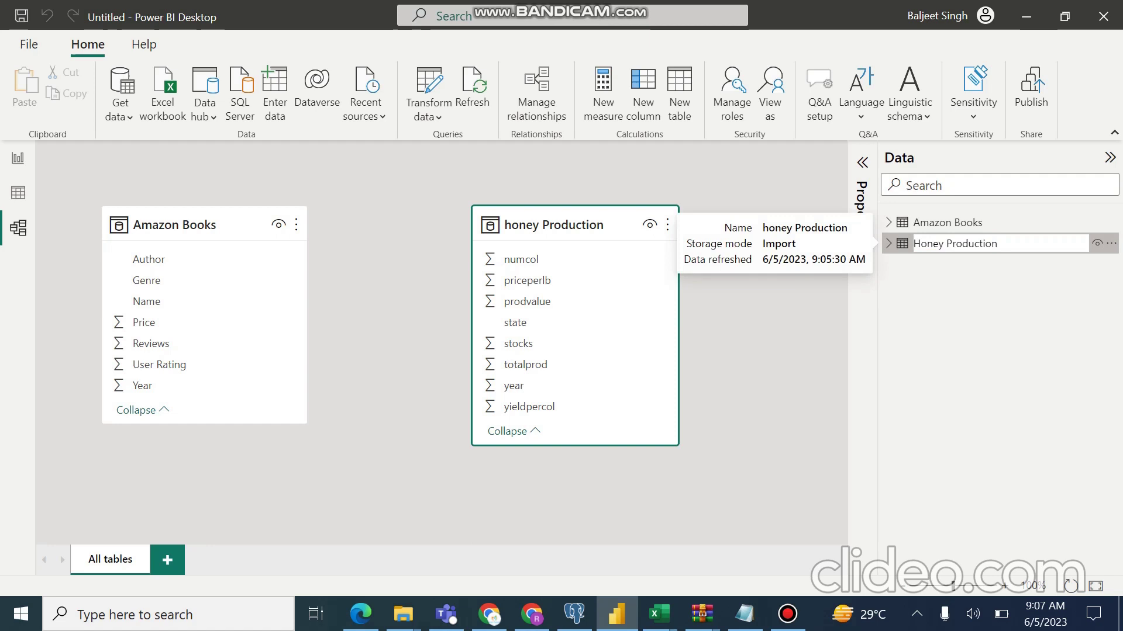
key("Return")
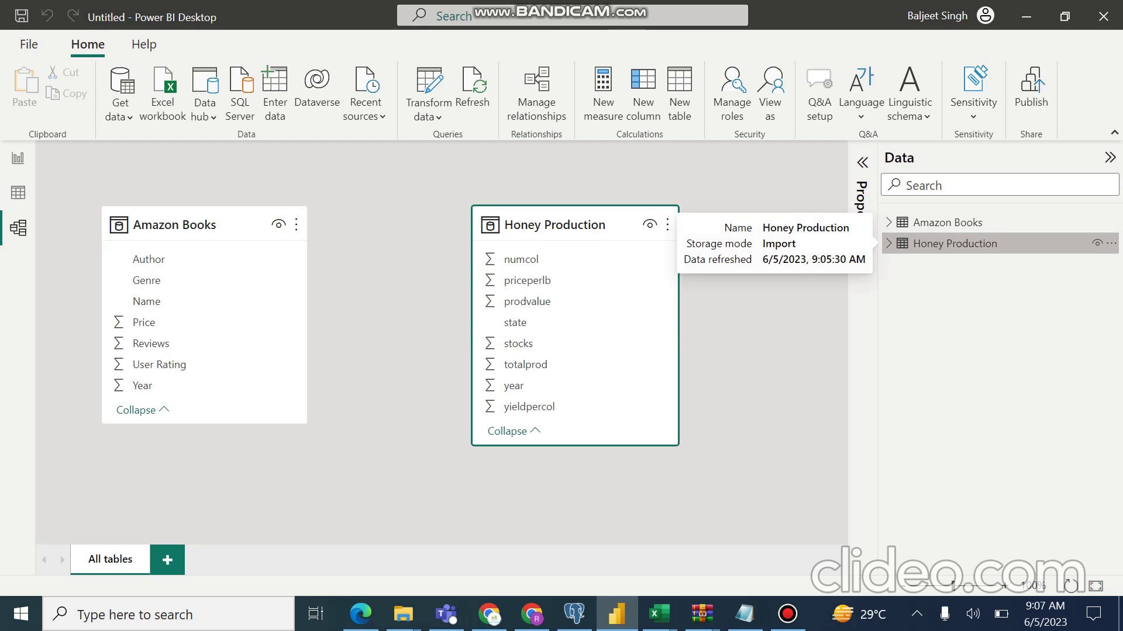
left_click(888, 243)
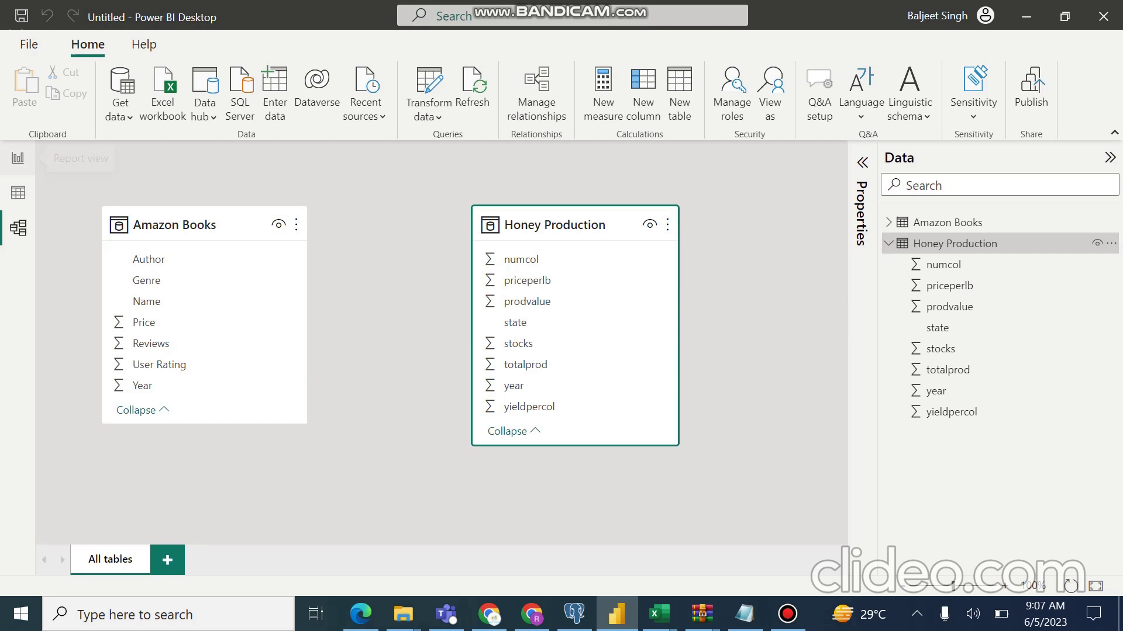
Review the report canvas, the Amazon Books and Honey Production data rows, and the model diagram, ending on the report canvas.
left_click(18, 158)
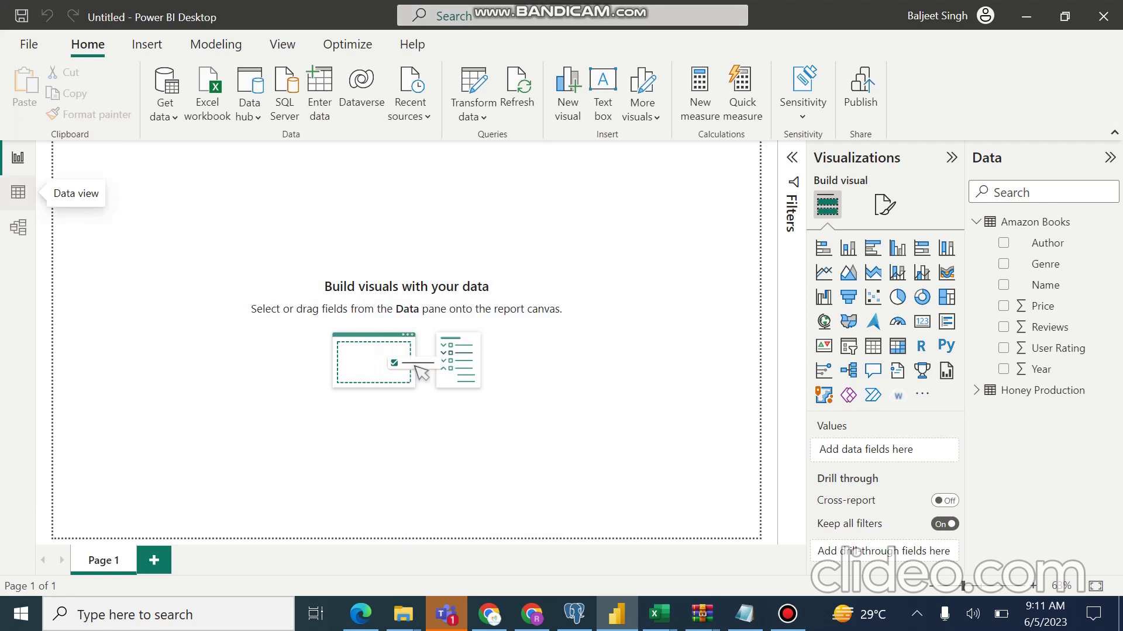
left_click(19, 192)
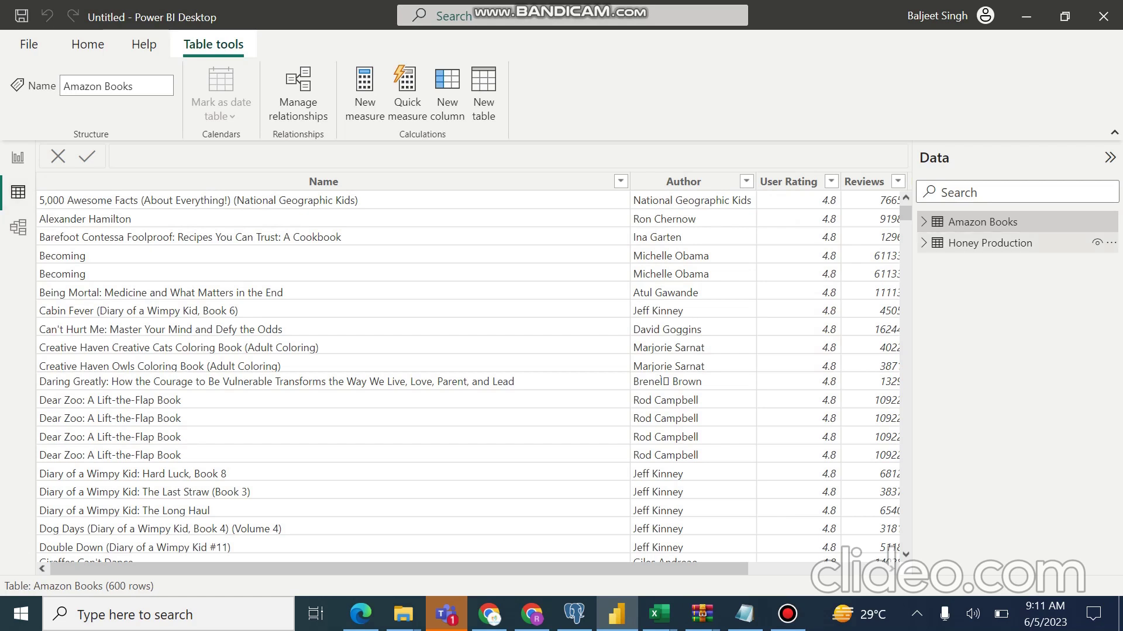
left_click(990, 243)
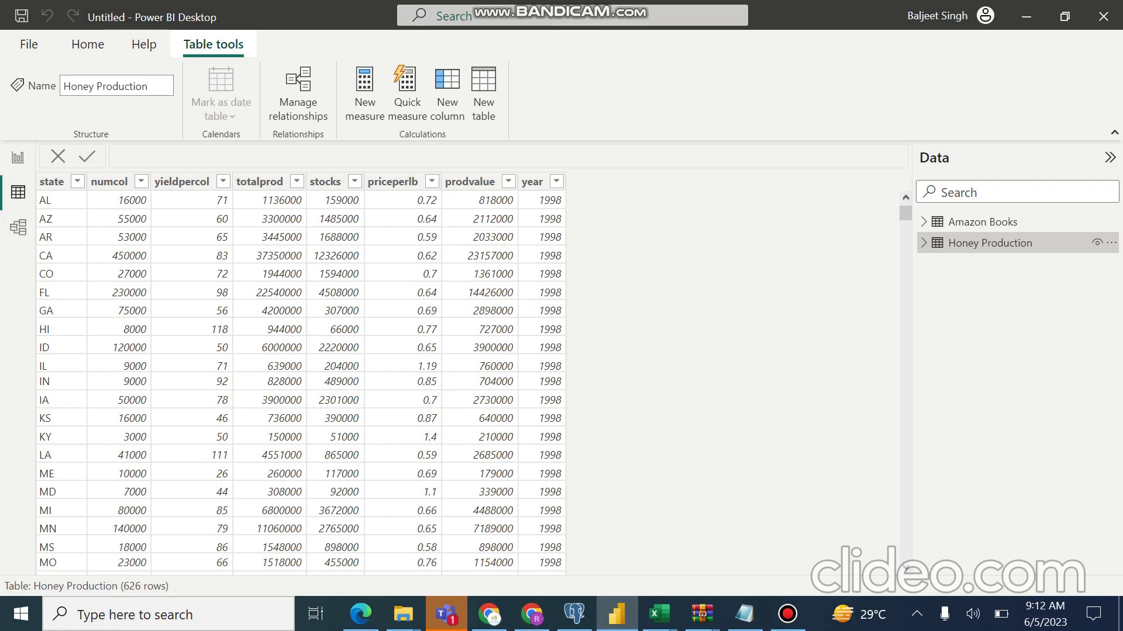
left_click(18, 227)
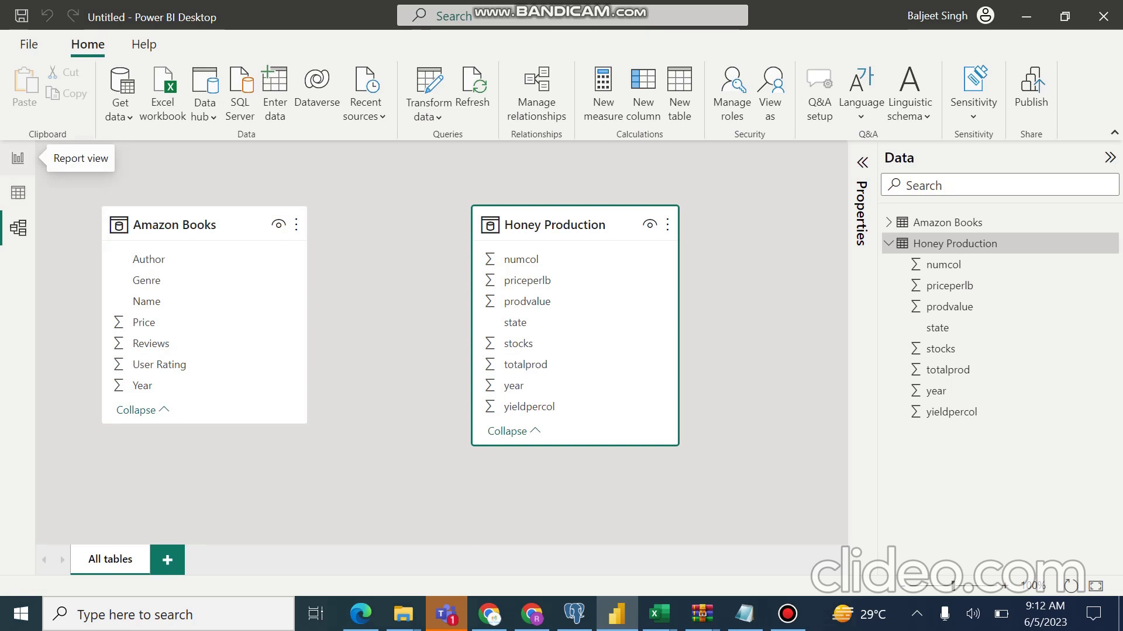
left_click(18, 157)
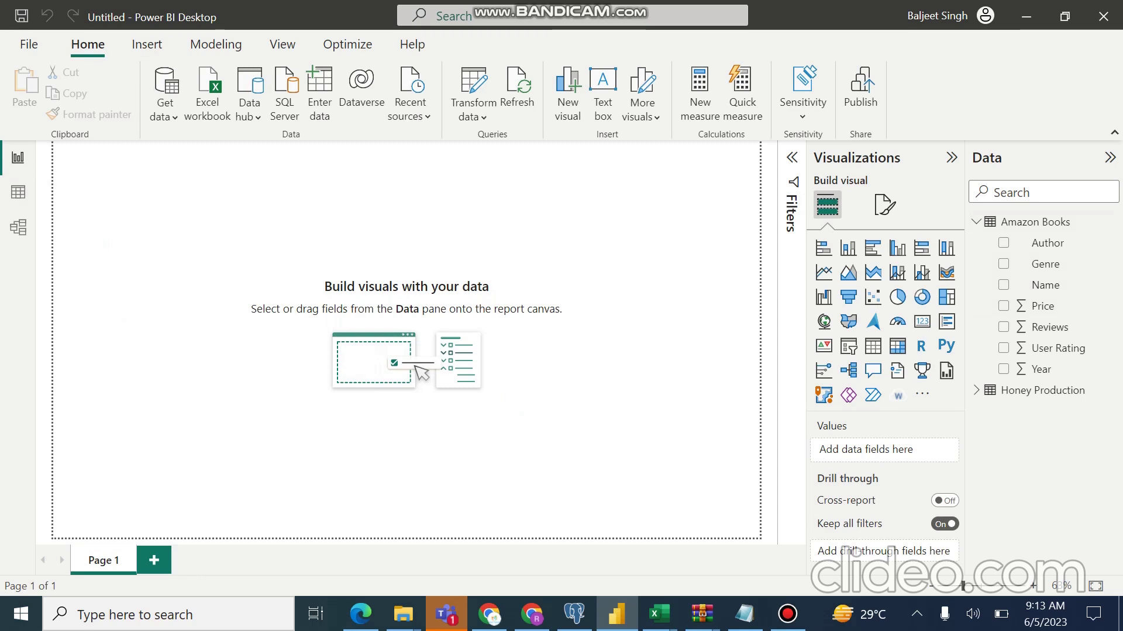
View the laptops XML file in Notepad, and import it into Power BI Desktop from the ppt on powerbi folder as an XML source.
left_click(744, 614)
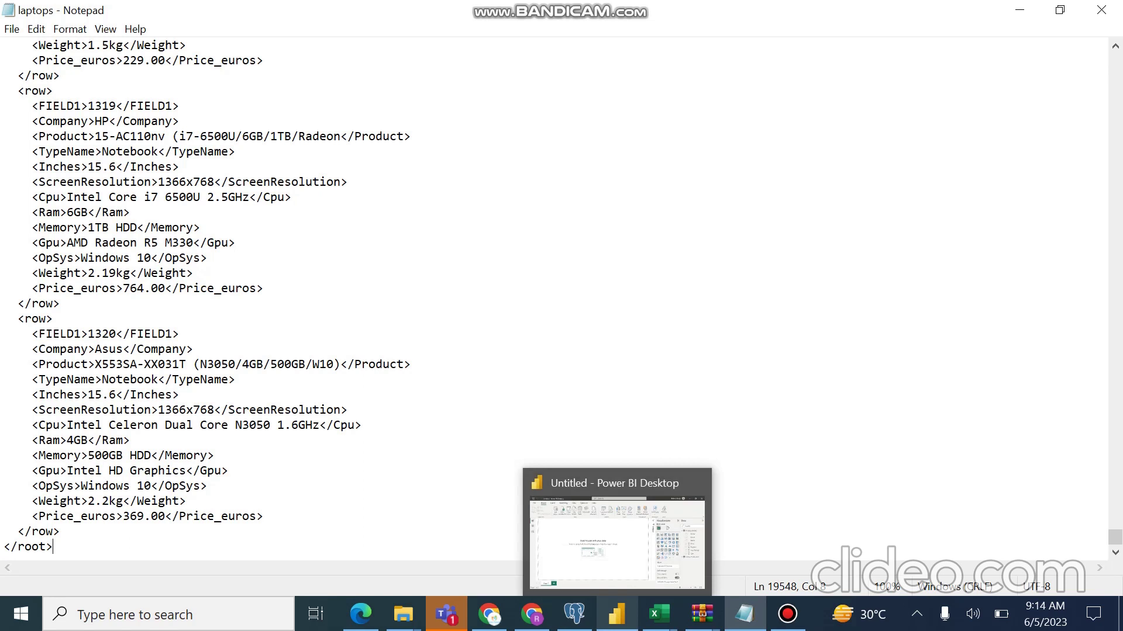
left_click(617, 613)
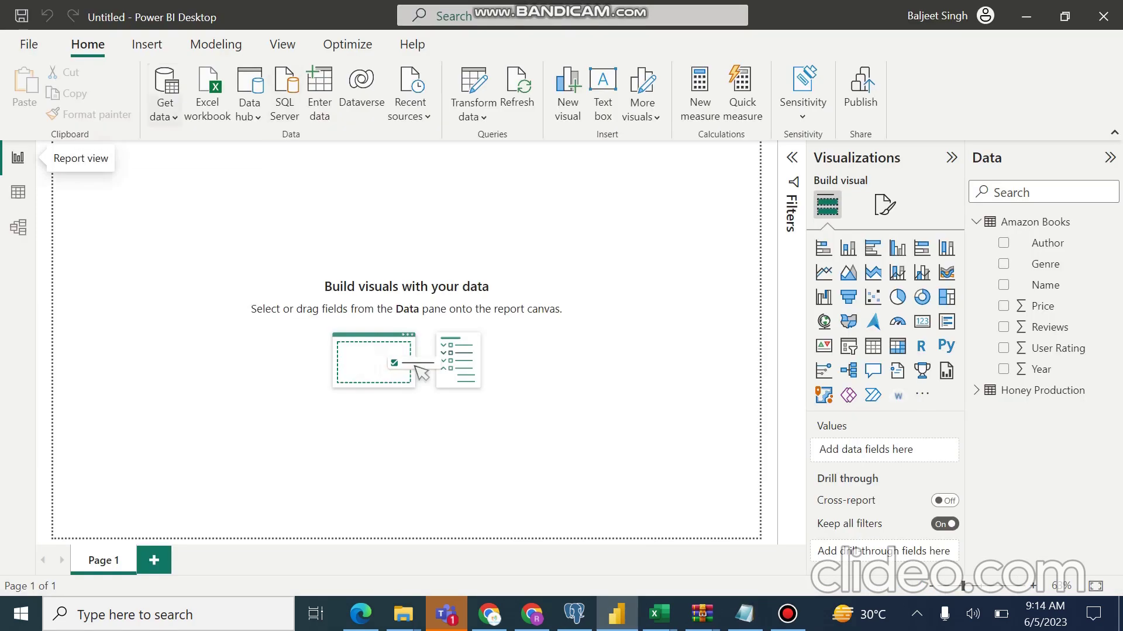
left_click(164, 111)
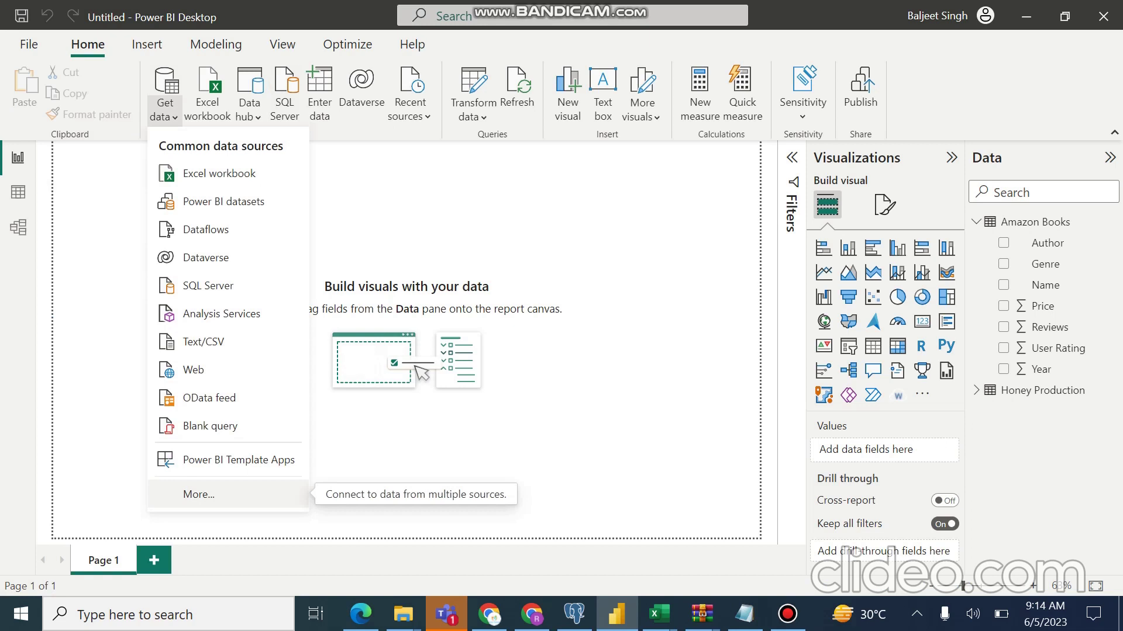
left_click(199, 494)
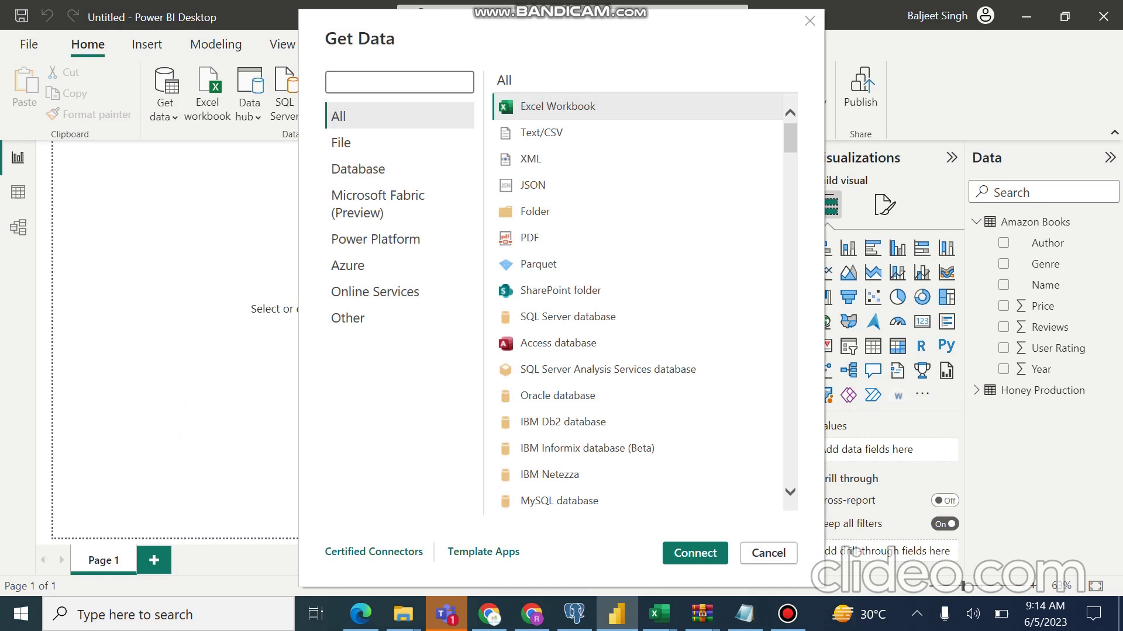
left_click(515, 167)
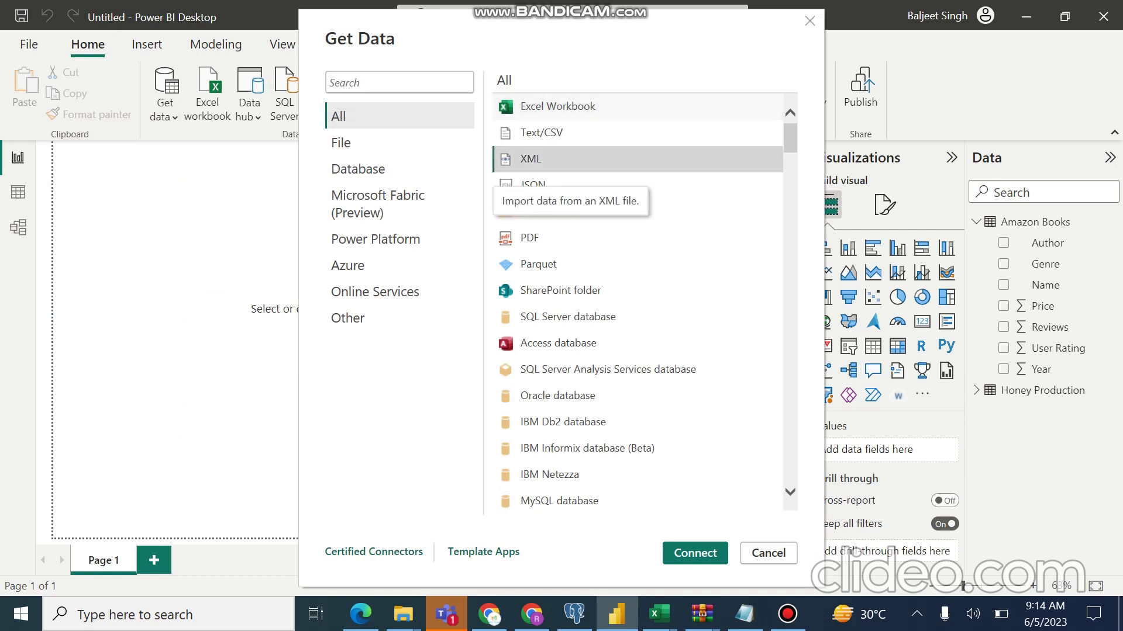
left_click(695, 553)
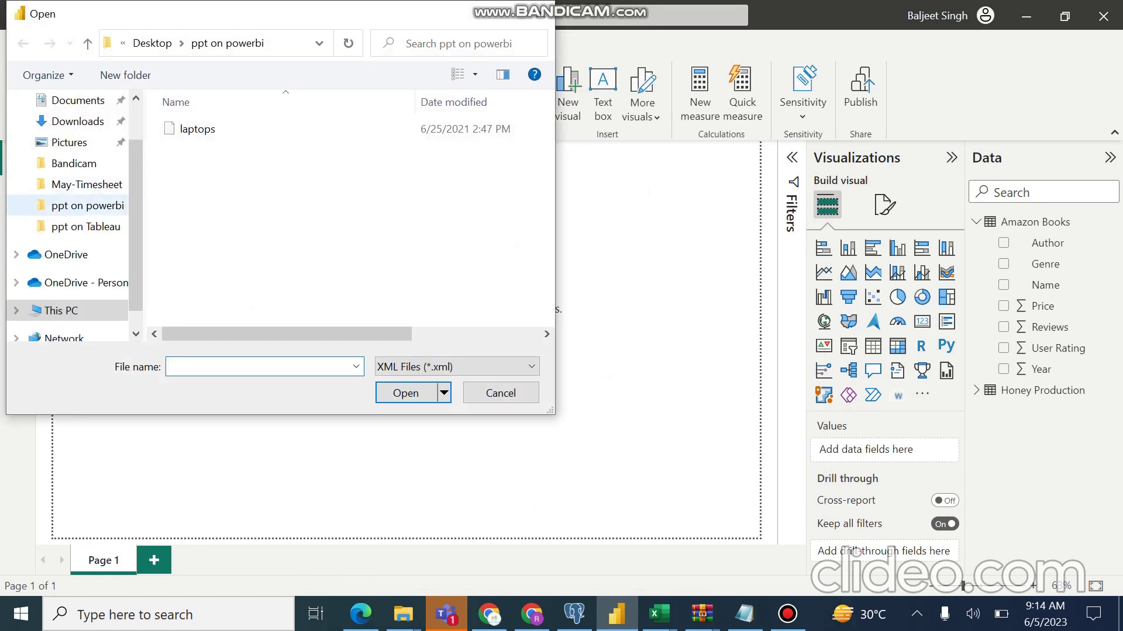
left_click(88, 205)
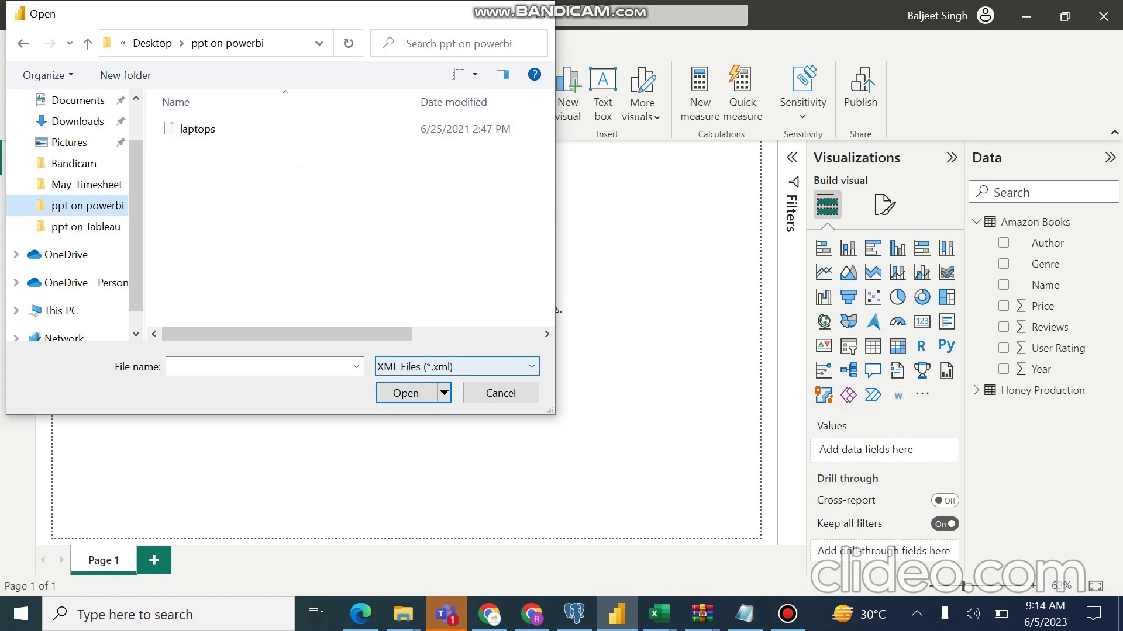
left_click(197, 129)
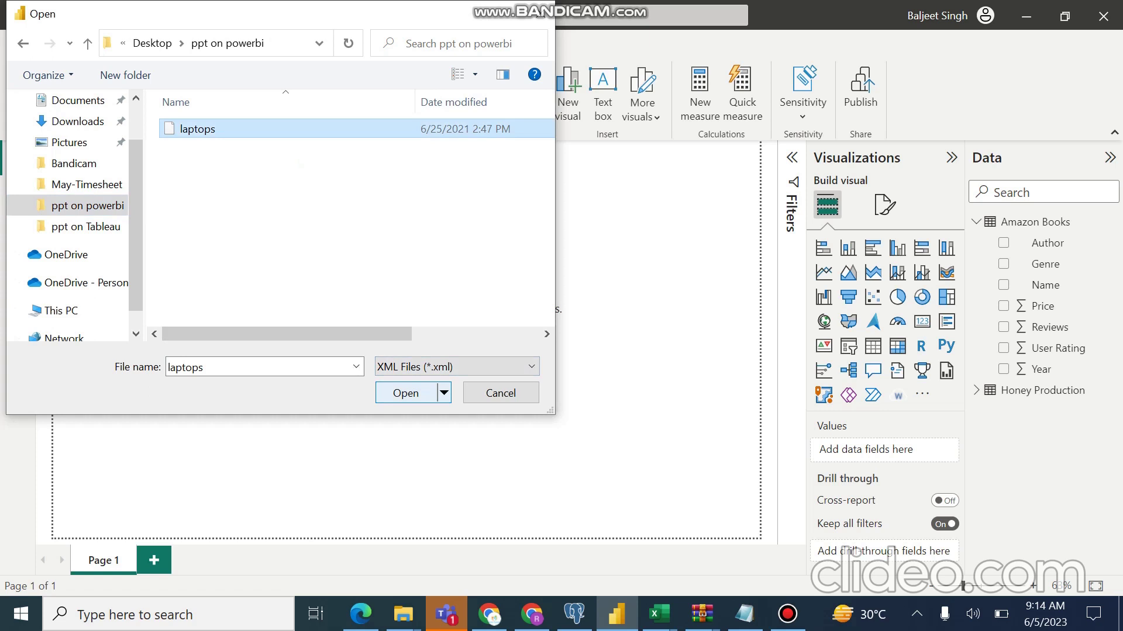
left_click(405, 393)
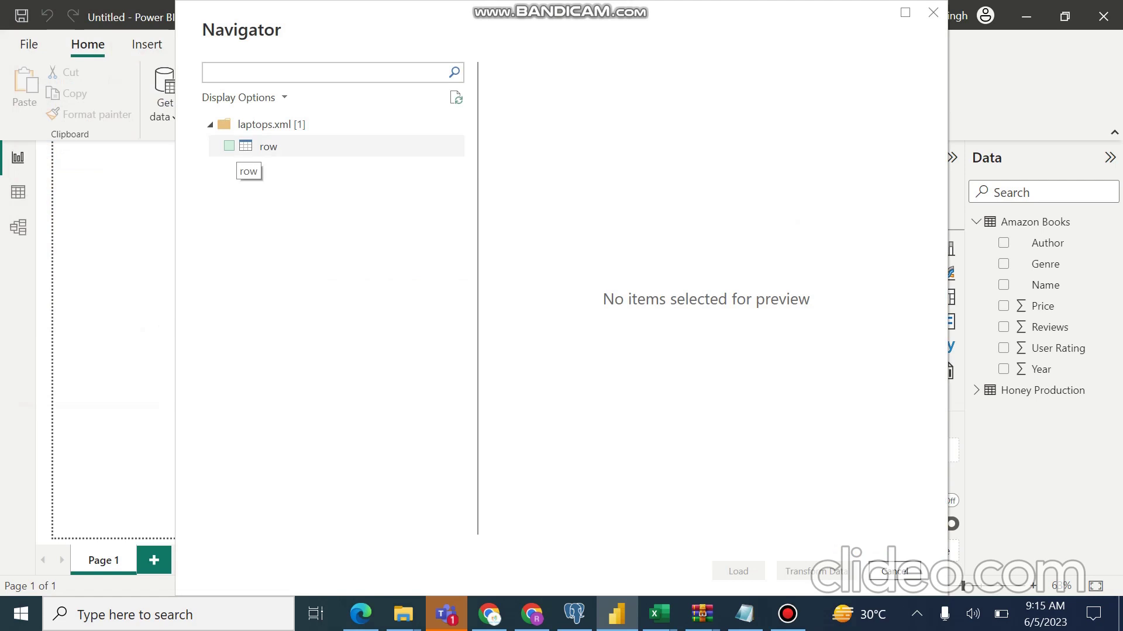
Select the row table of laptops.xml, look through its preview, and open it for transformation in Power Query Editor.
left_click(229, 145)
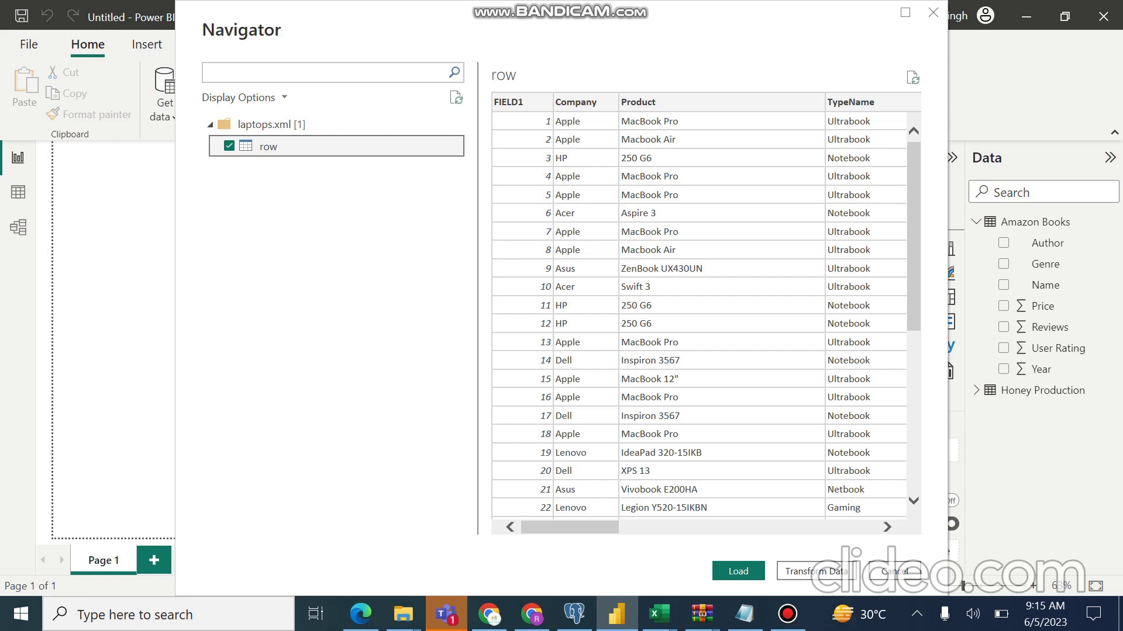
scroll(699, 316, "down", 4)
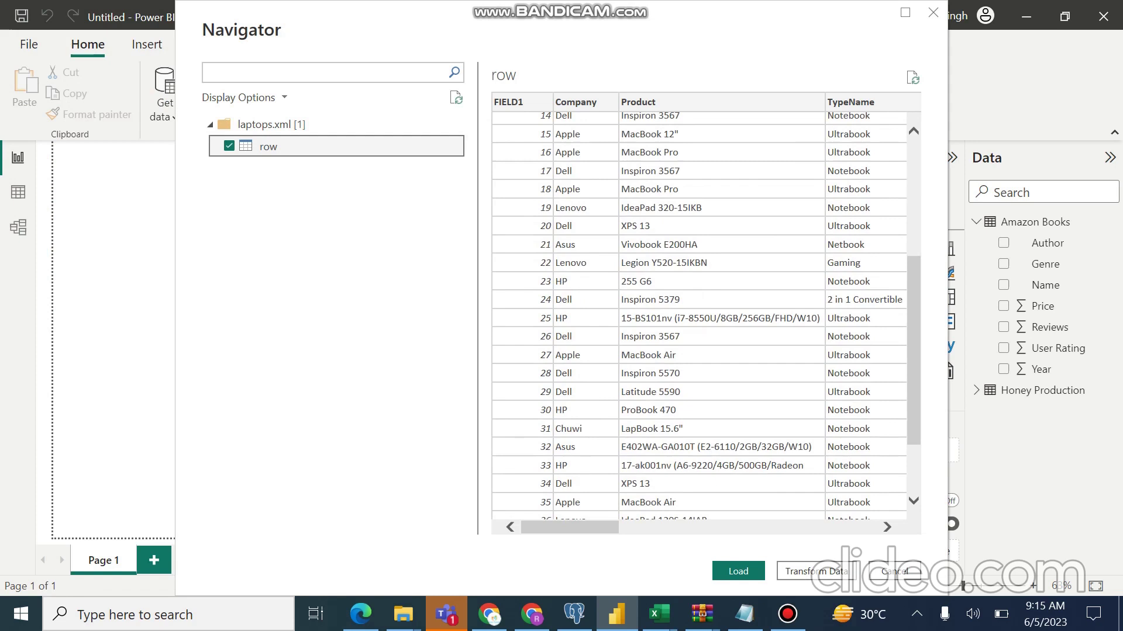
scroll(698, 316, "down", 2)
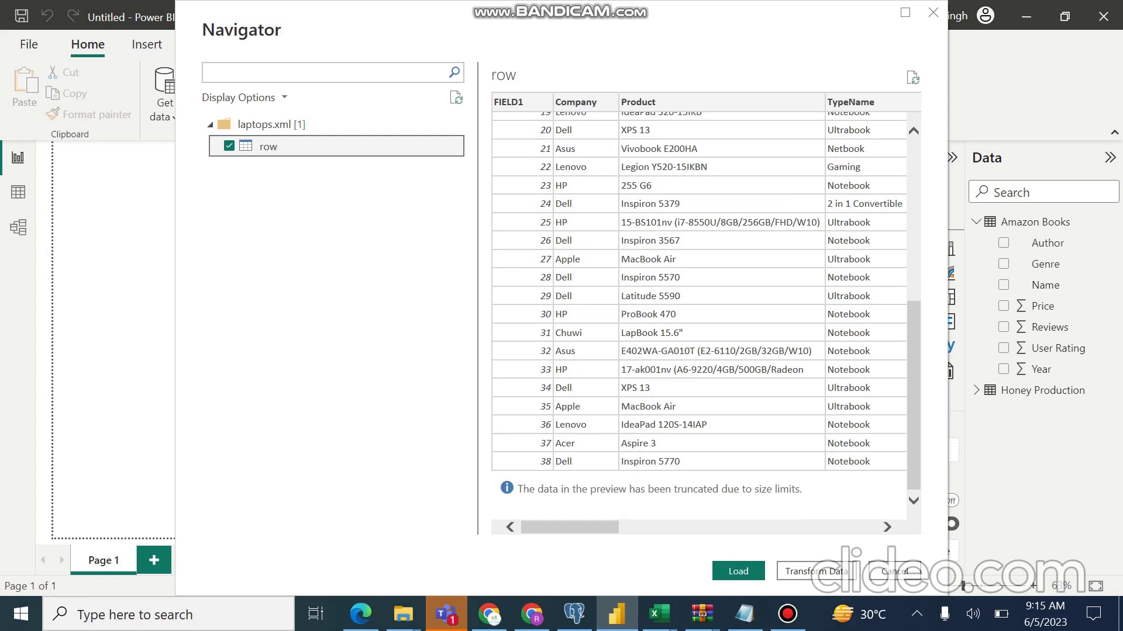
left_click(816, 572)
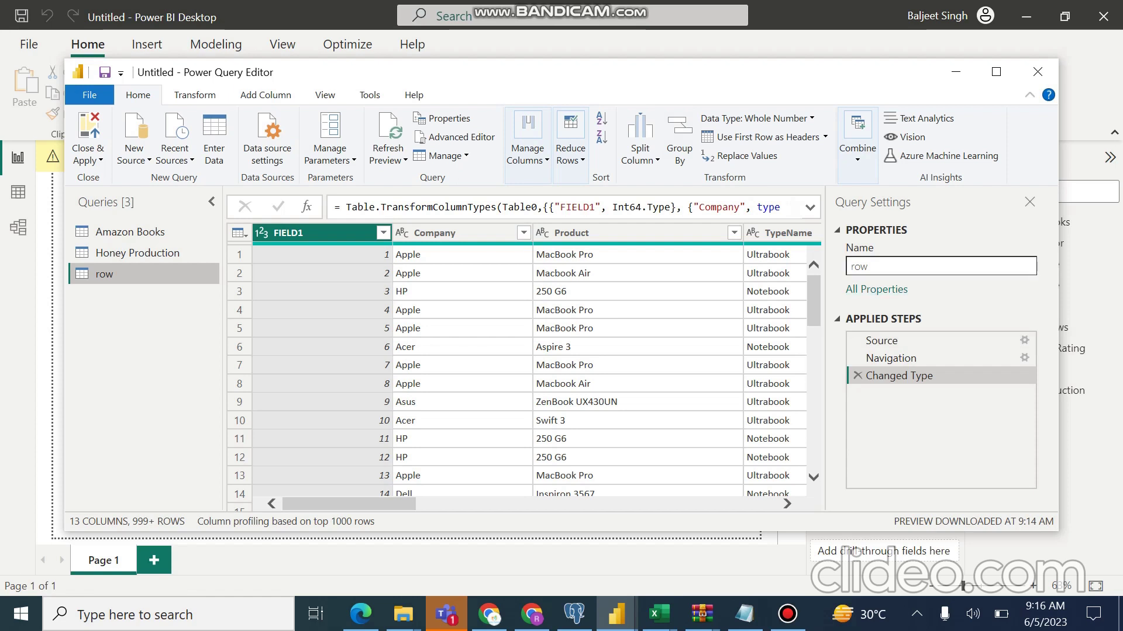
Rename the row query as Laptop Details.
left_click(867, 266)
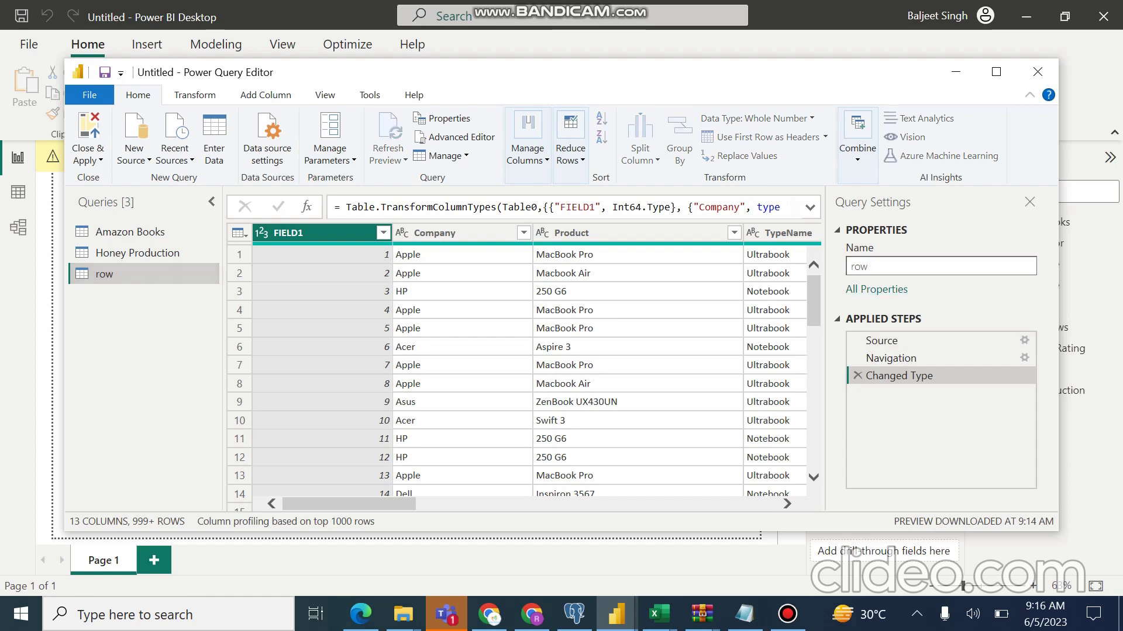
key("ctrl+a")
type("r")
key("BackSpace")
type("Laptop Details")
key("Return")
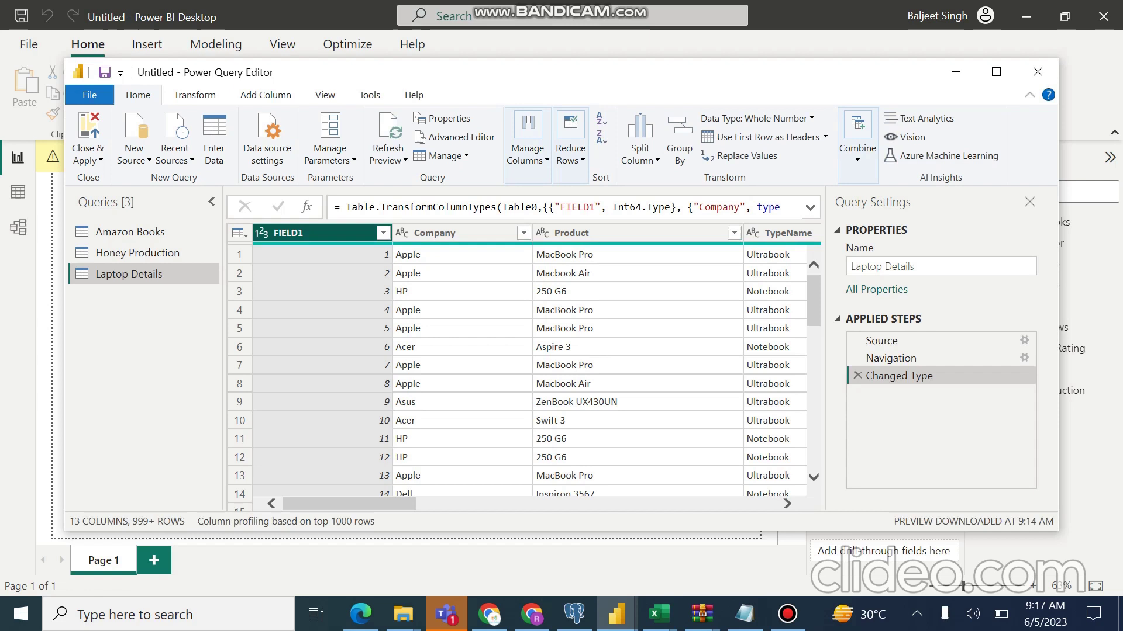
Remove the FIELD1 column from Laptop Details, and close Power Query Editor with the changes applied to the model.
right_click(381, 222)
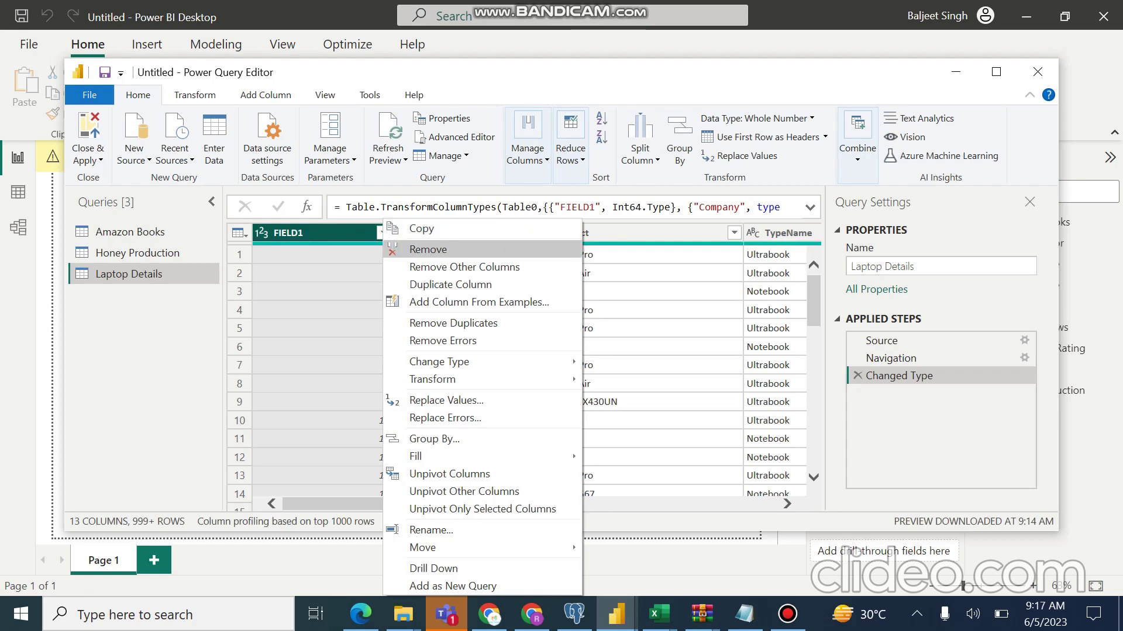
left_click(428, 249)
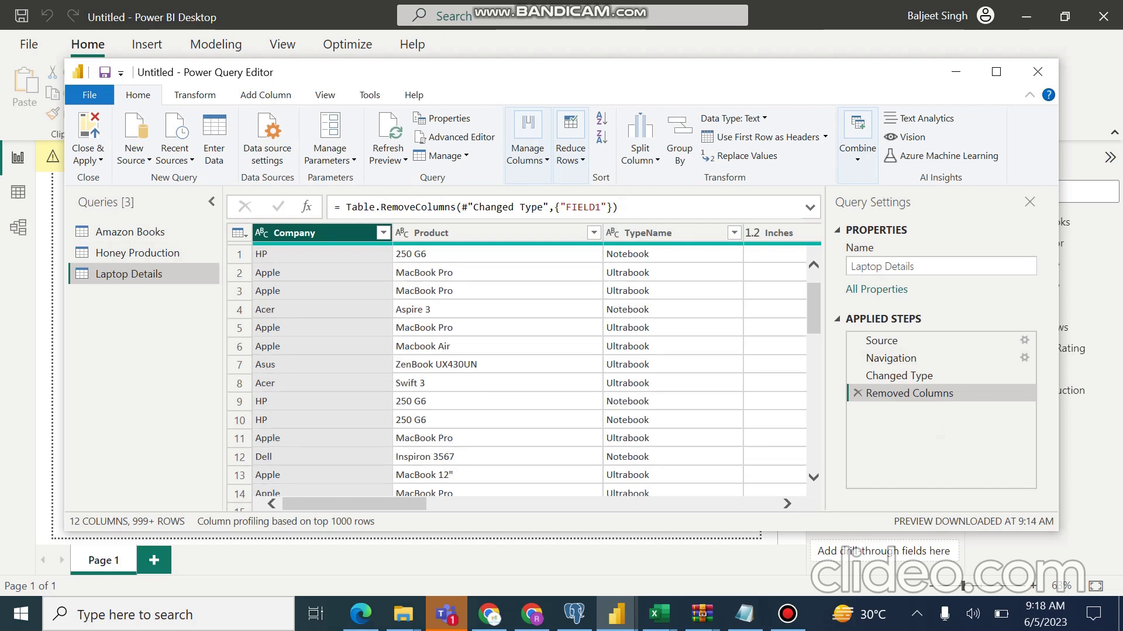
scroll(518, 369, "down", 2)
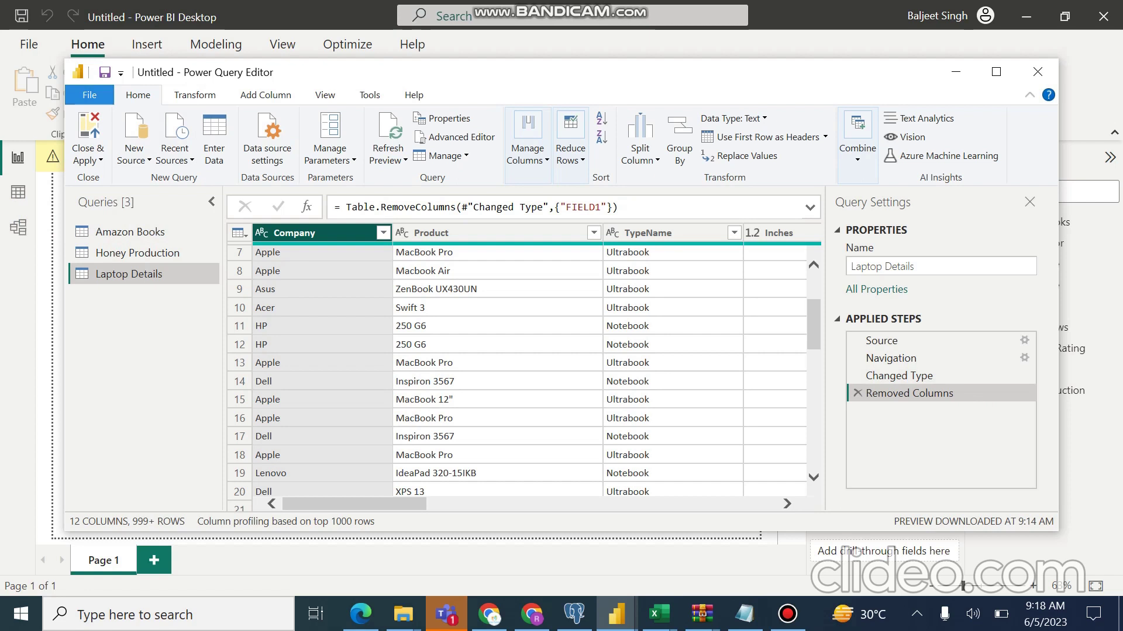
left_click(88, 160)
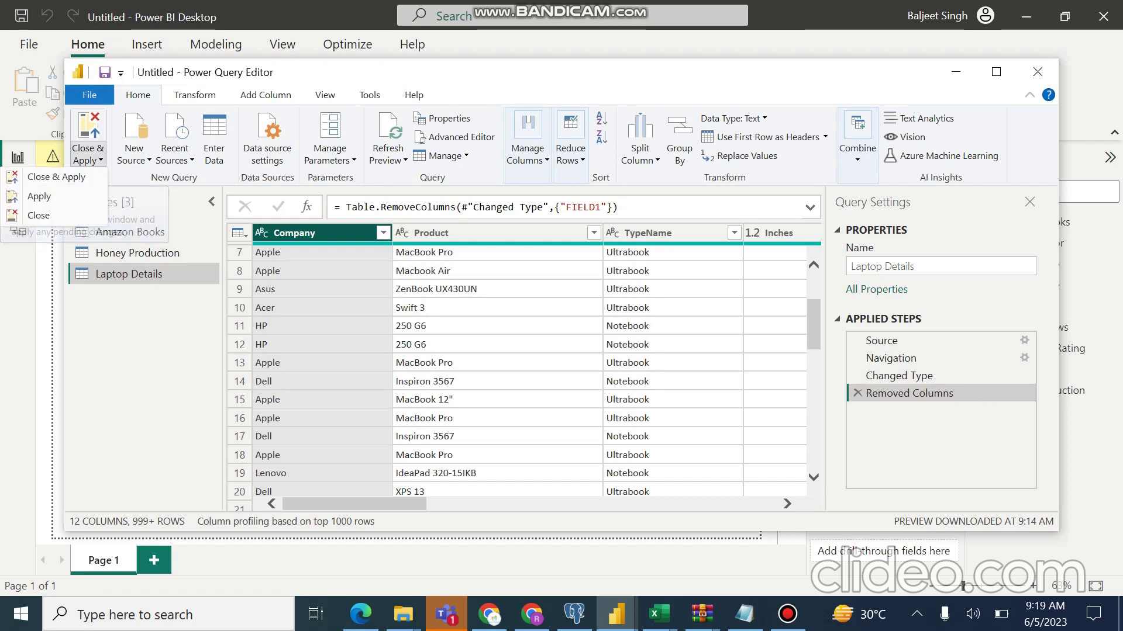
left_click(38, 215)
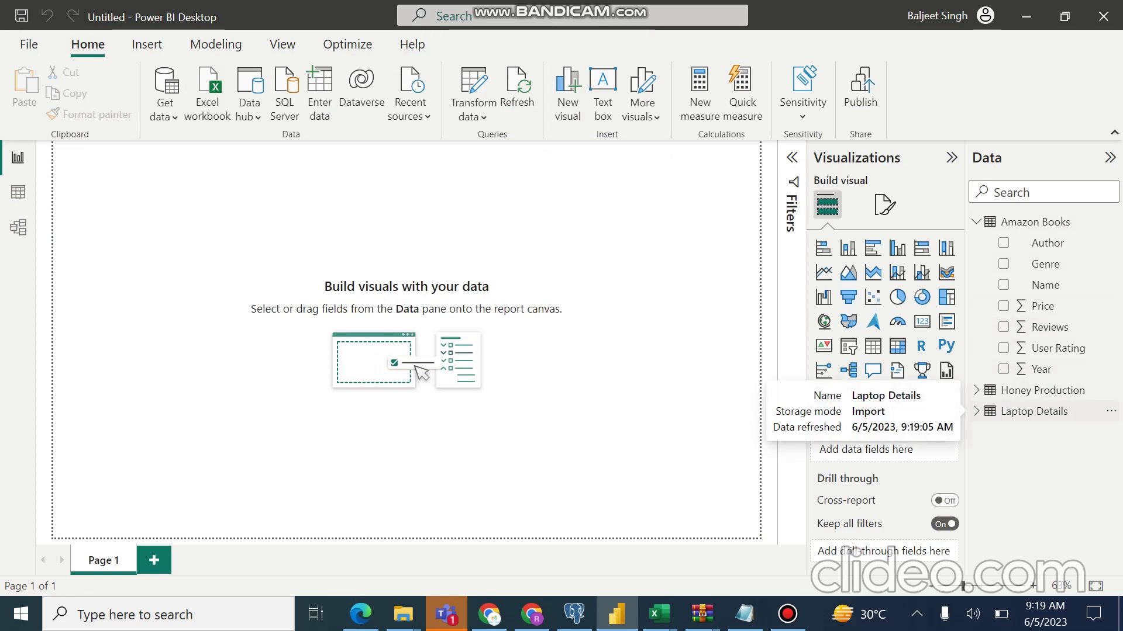
Examine the fields of the Laptop Details table and its data rows across to the Price_euros column.
left_click(1034, 411)
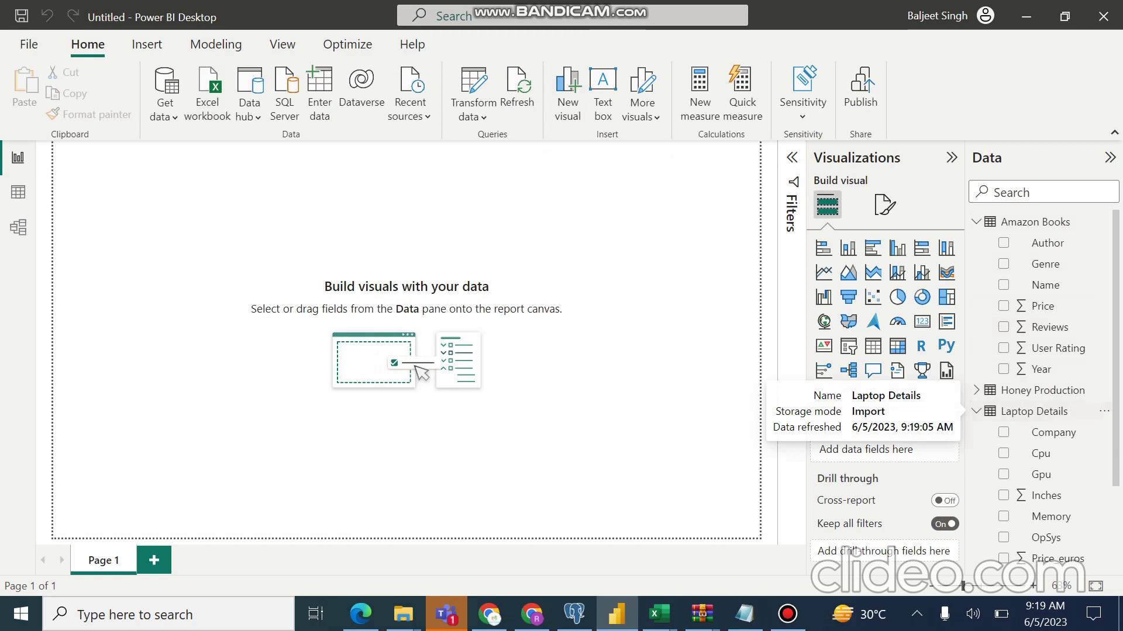
left_click(18, 192)
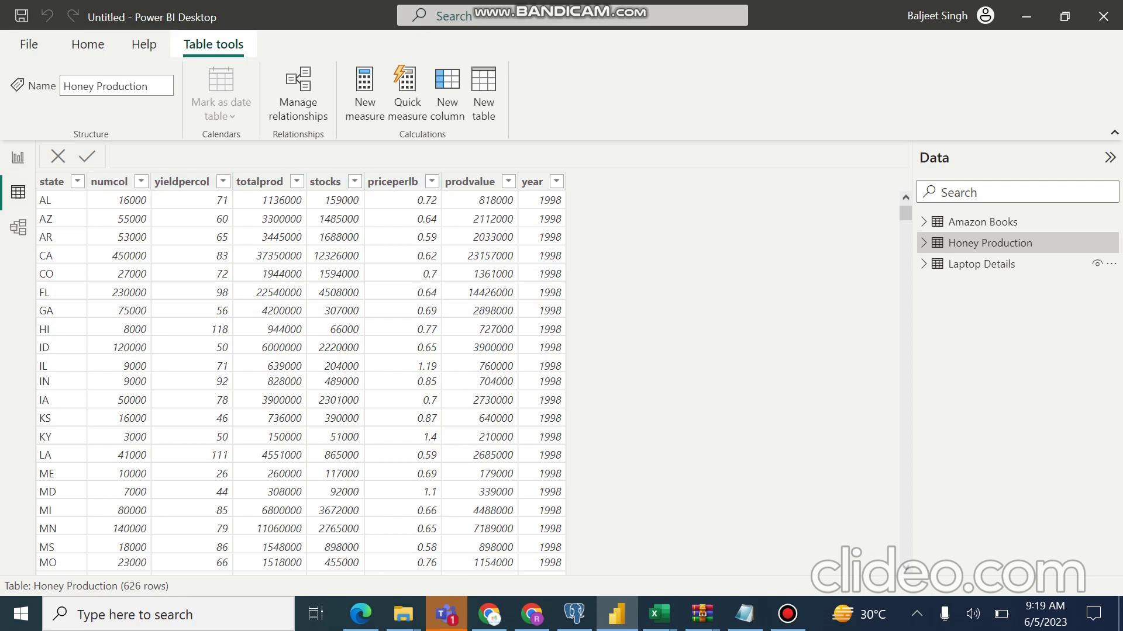
left_click(994, 264)
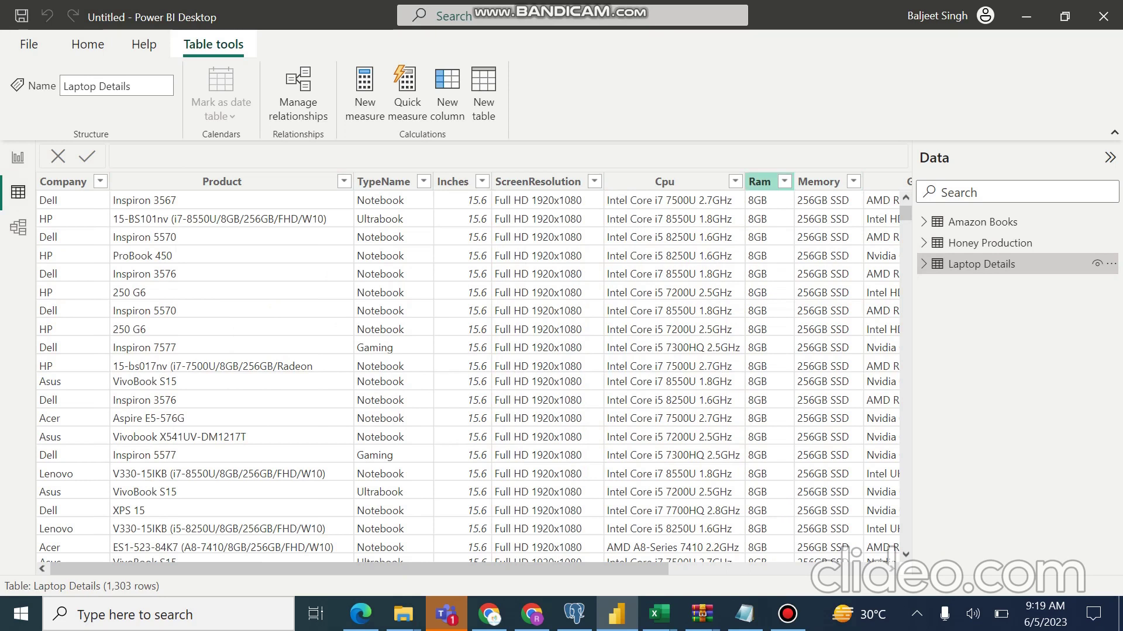
left_click(892, 568)
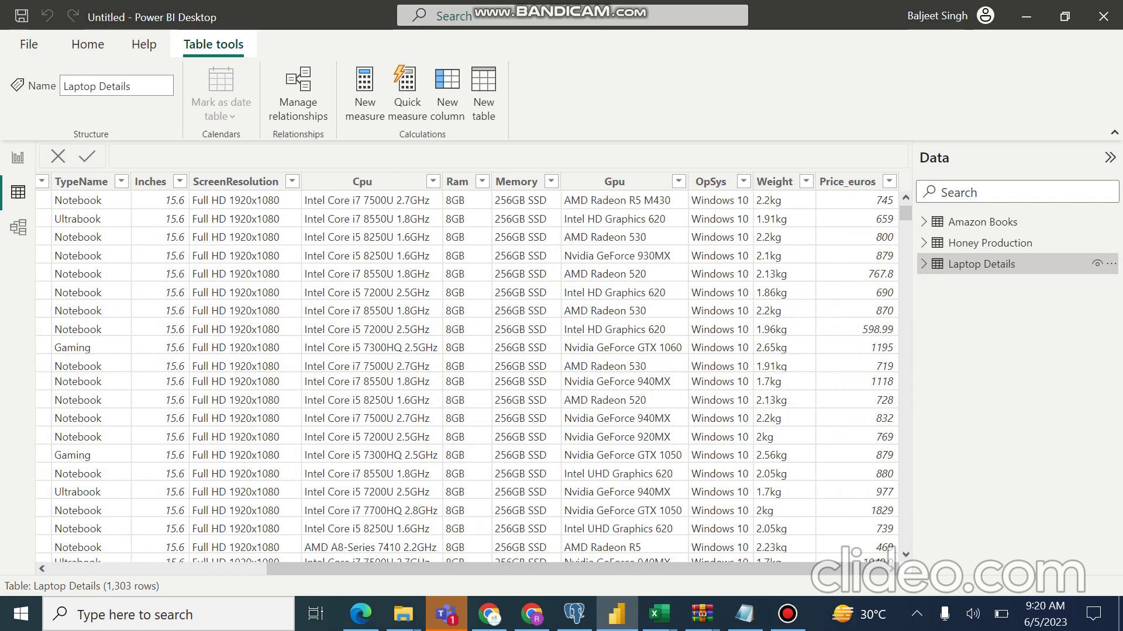
Examine the Laptop Details table beside Honey Production in the model diagram.
mouse_move(787, 614)
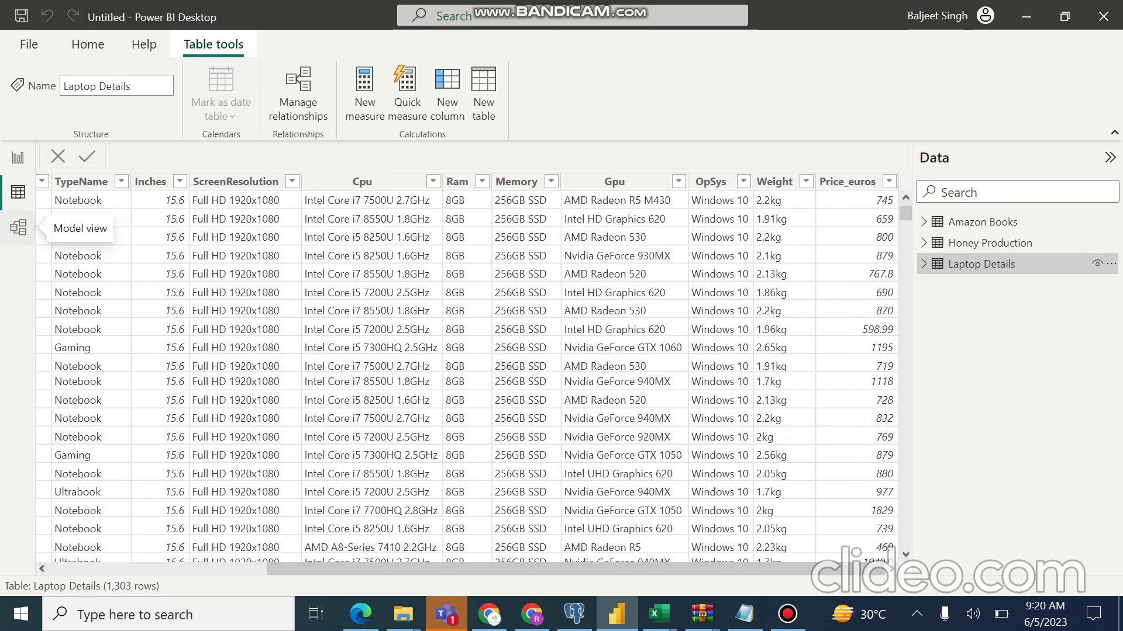
left_click(18, 227)
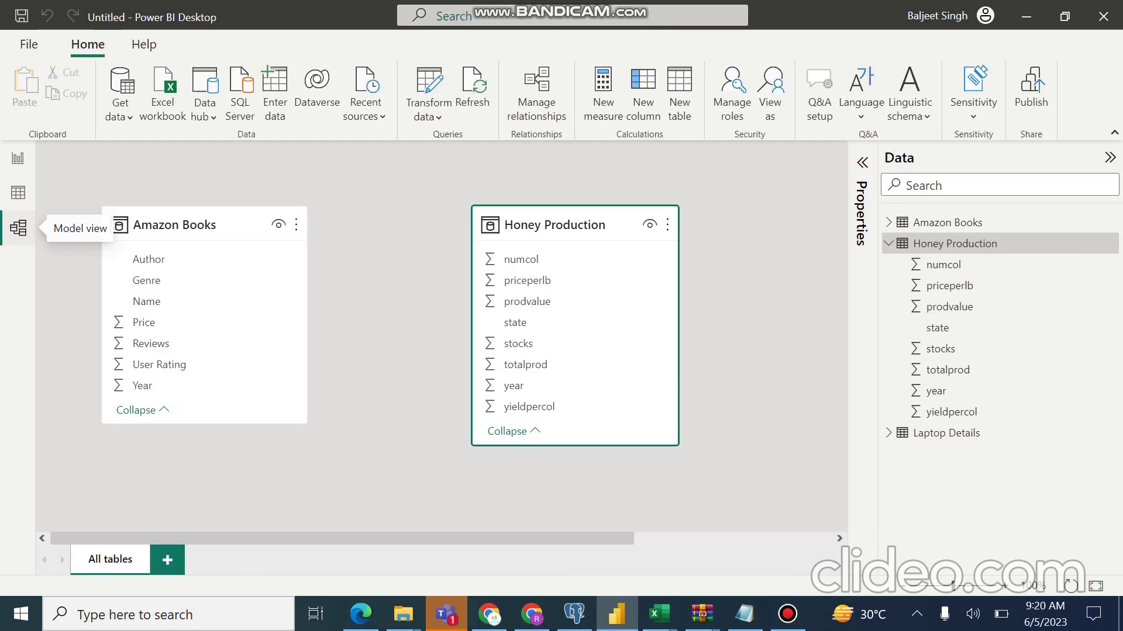
left_click(839, 538)
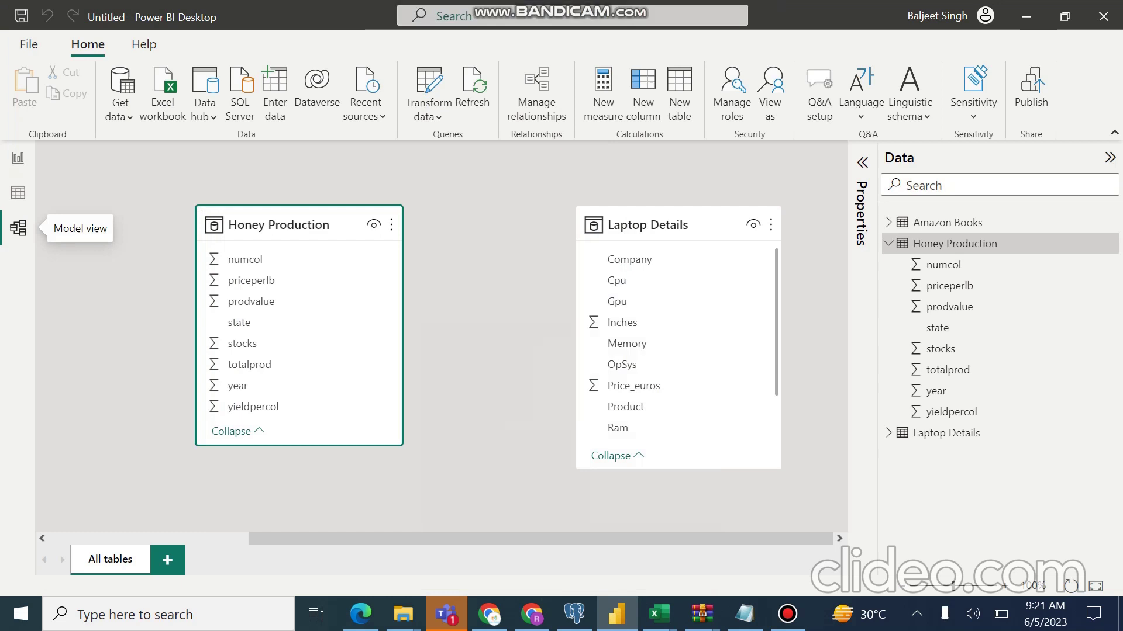
mouse_move(788, 614)
left_click(786, 532)
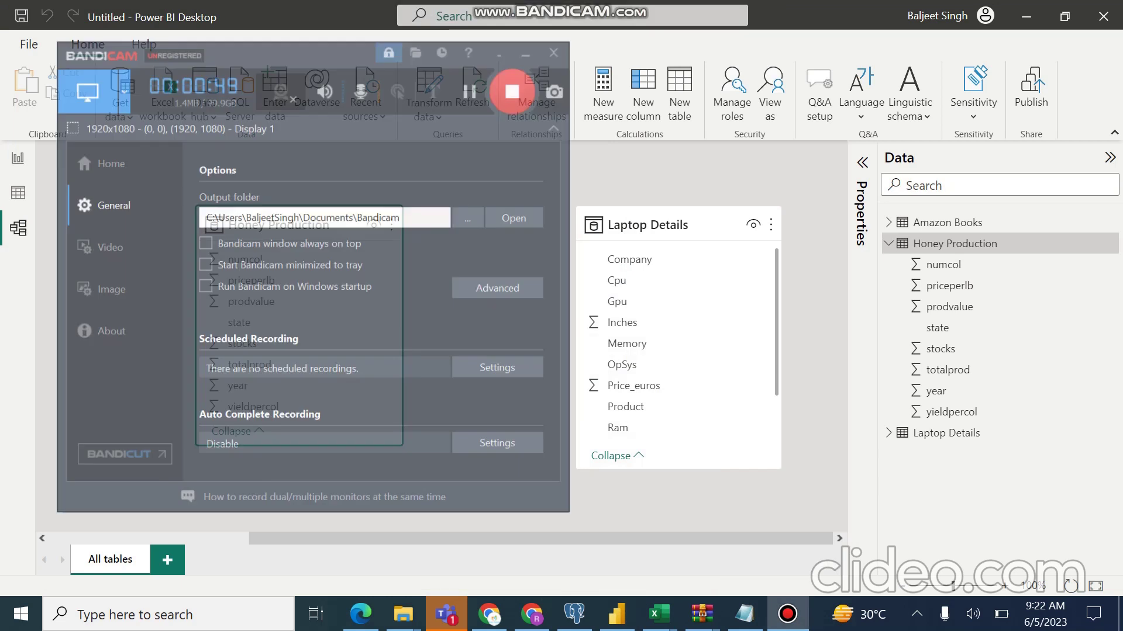